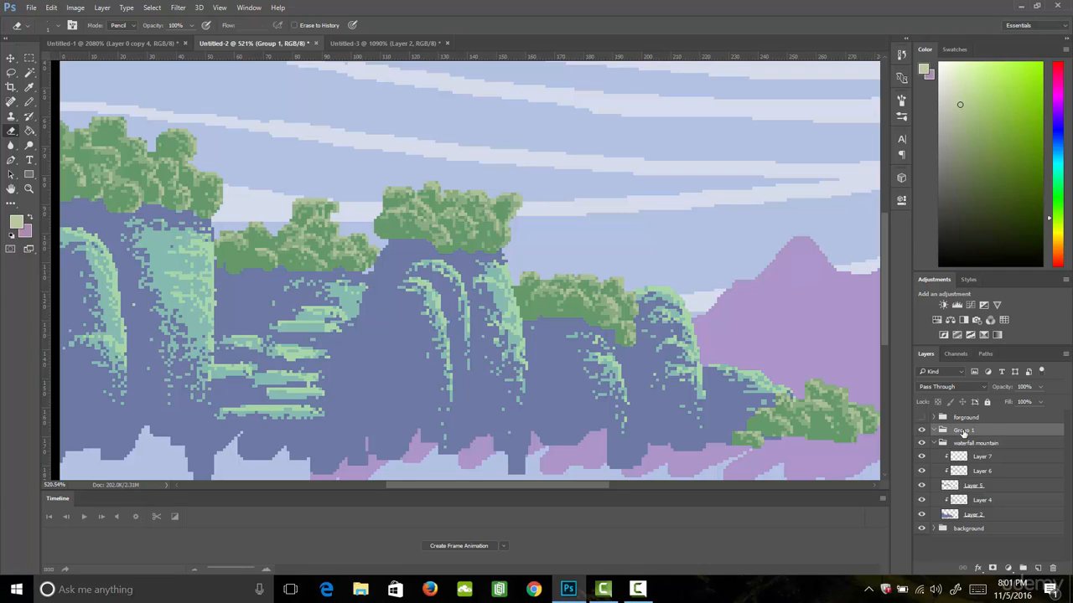
- Rename Group 1 to "water fall", collapse the waterfall mountain group and add a new empty layer inside the renamed group
double_click(968, 430)
text(water fall)
key(Return)
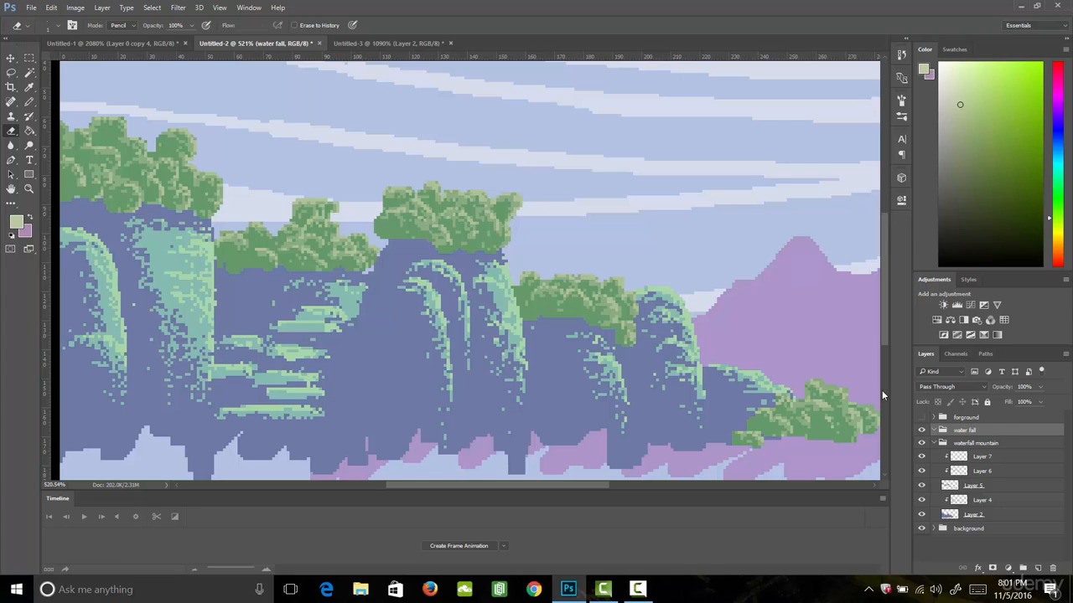
click(933, 442)
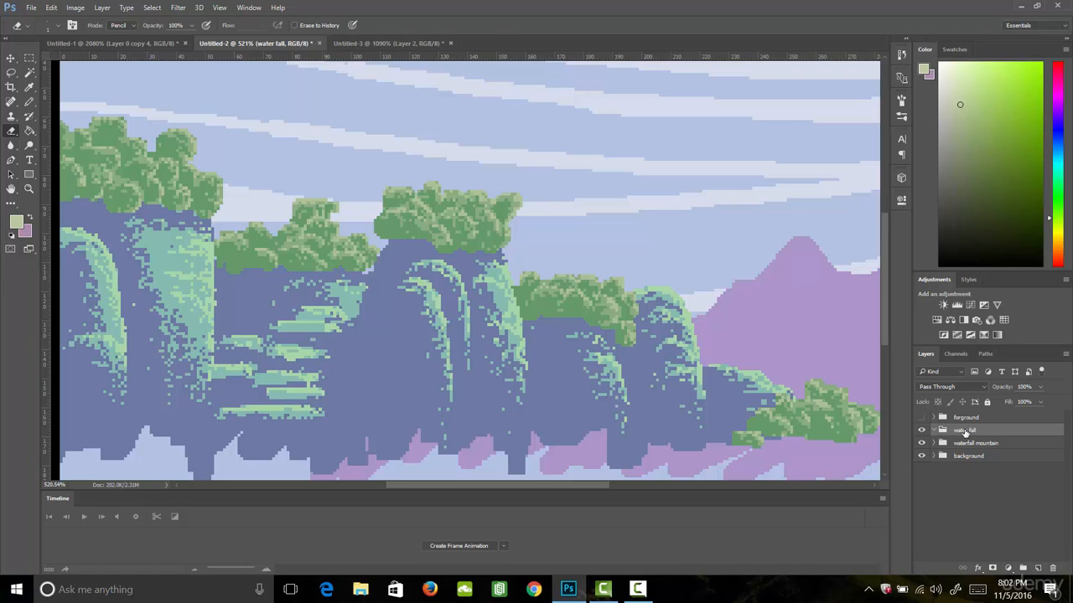
click(1037, 569)
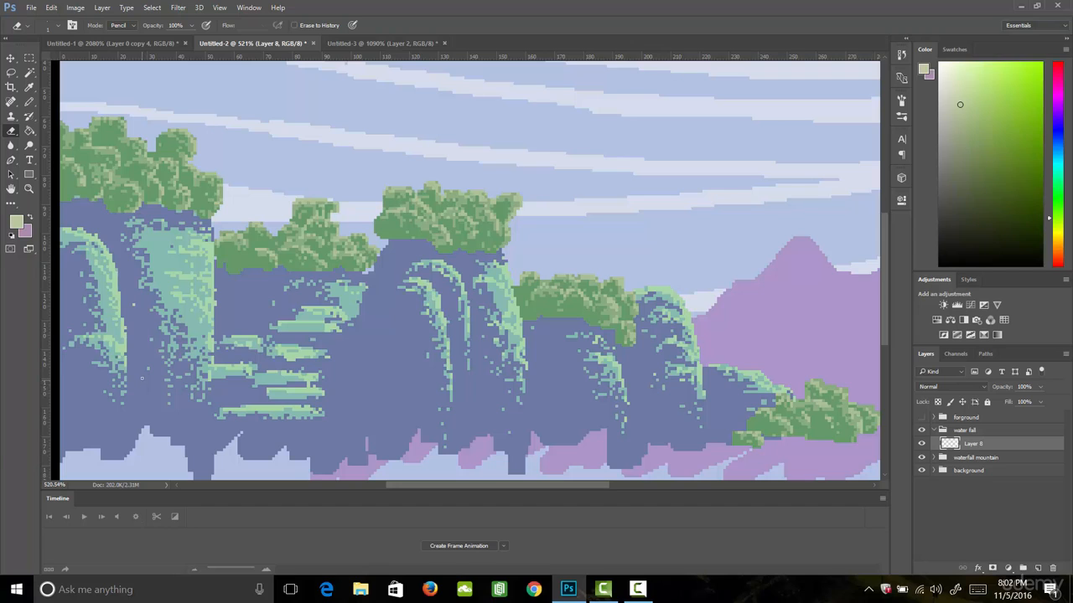
- Sample the cliff's blue and adjust the foreground colour to the light water blue a5c2d6
key(i)
click(144, 318)
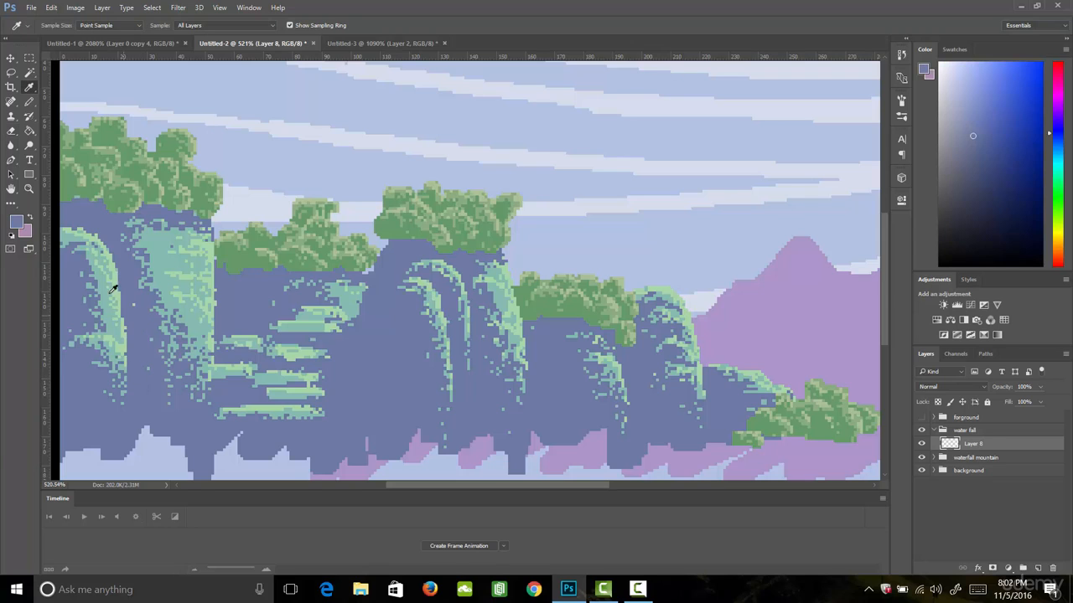
click(18, 222)
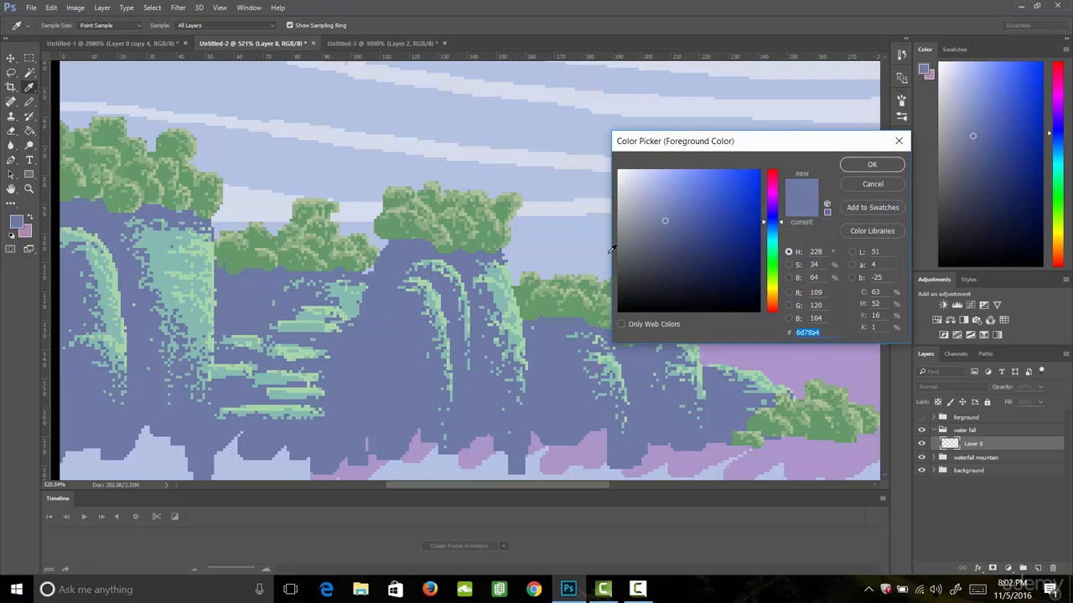
drag(660, 214, 649, 193)
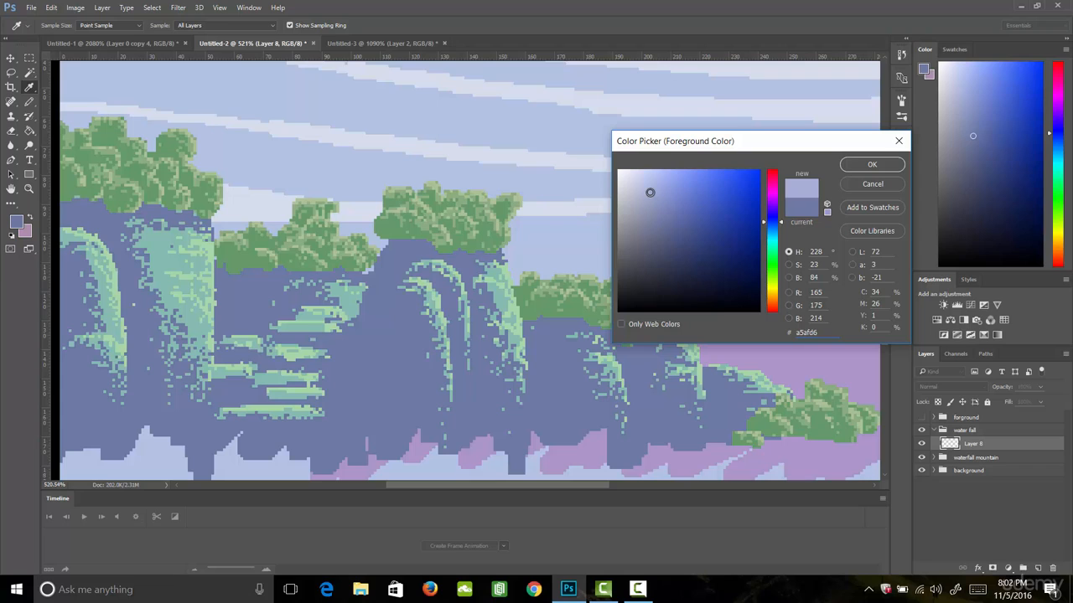
click(773, 231)
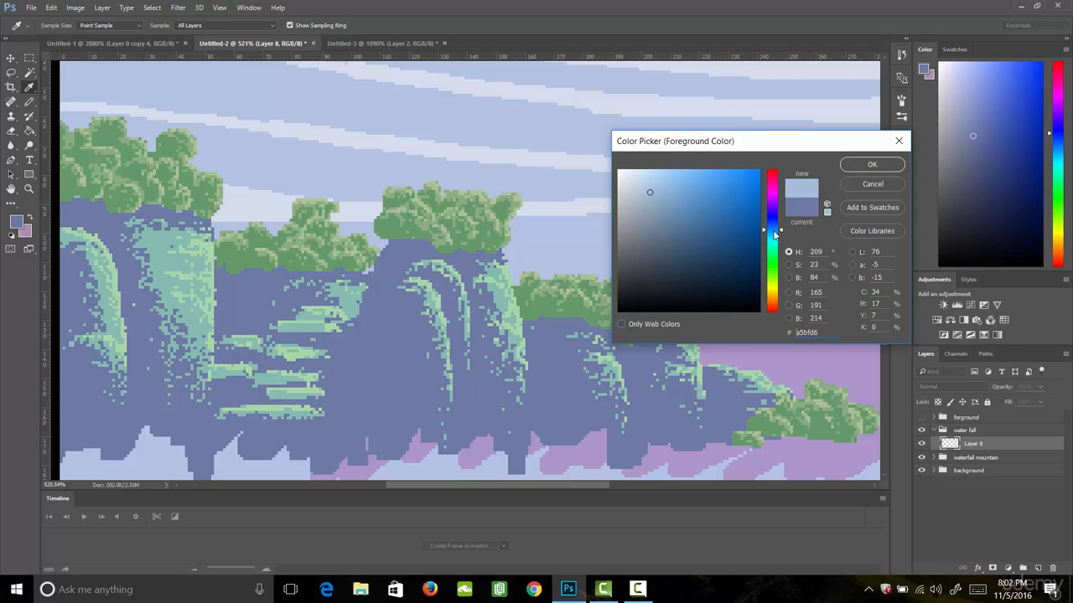
click(863, 168)
- Paint a tall curved waterfall with the Pencil down the large cliff beside the mossy rock face, filling its outline solidly
key(b)
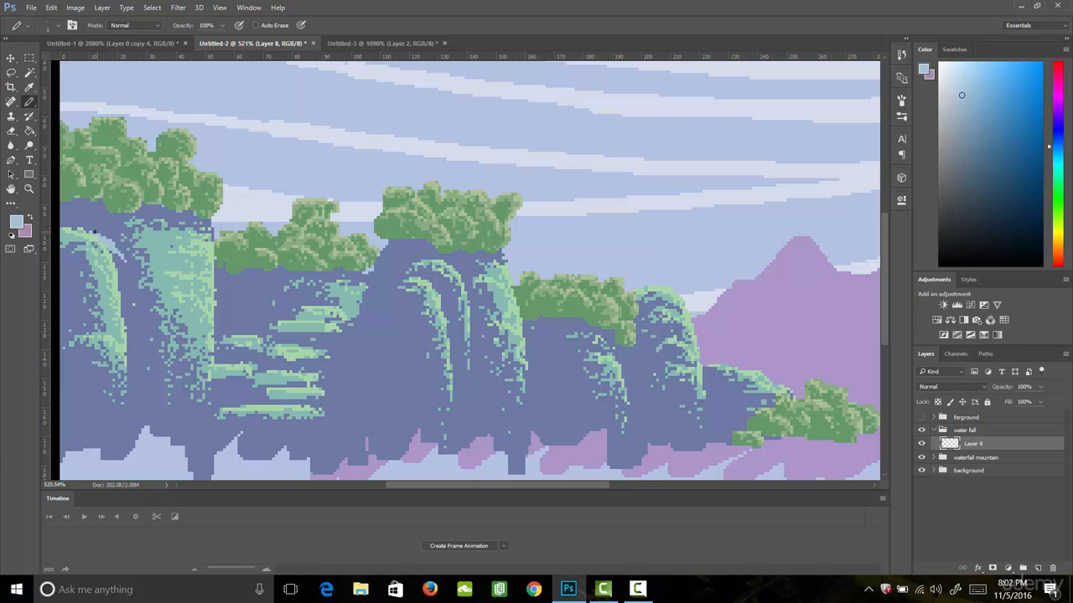
drag(119, 256, 139, 312)
mouse_move(147, 365)
mouse_down()
mouse_move(148, 397)
mouse_move(143, 350)
mouse_move(149, 435)
mouse_up()
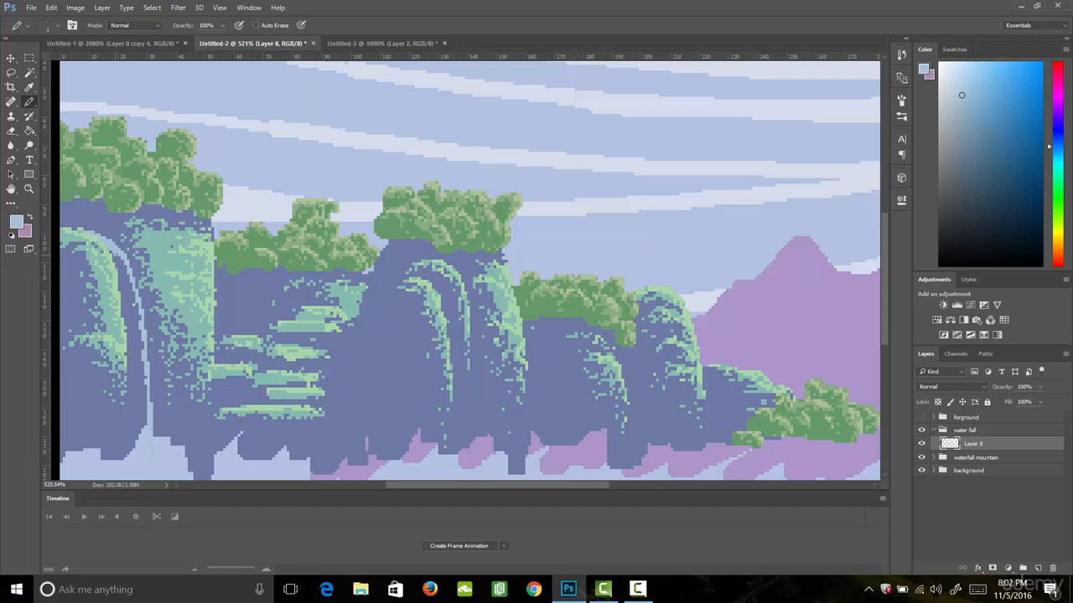
drag(114, 254, 130, 446)
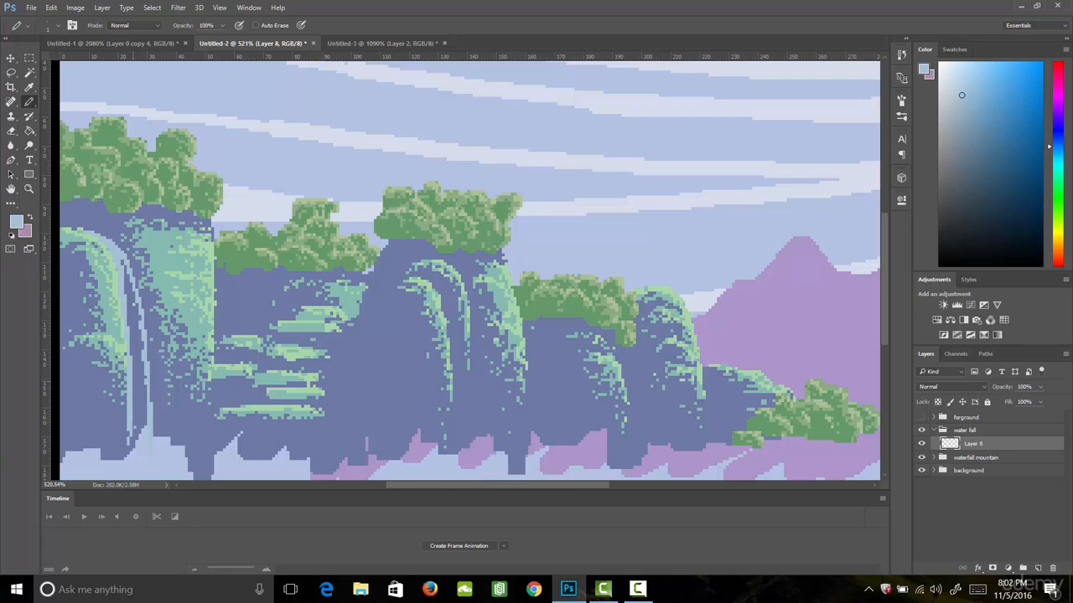
mouse_move(134, 379)
mouse_down()
mouse_move(137, 441)
mouse_move(145, 383)
mouse_move(130, 321)
mouse_move(131, 357)
mouse_move(140, 358)
mouse_move(123, 262)
mouse_up()
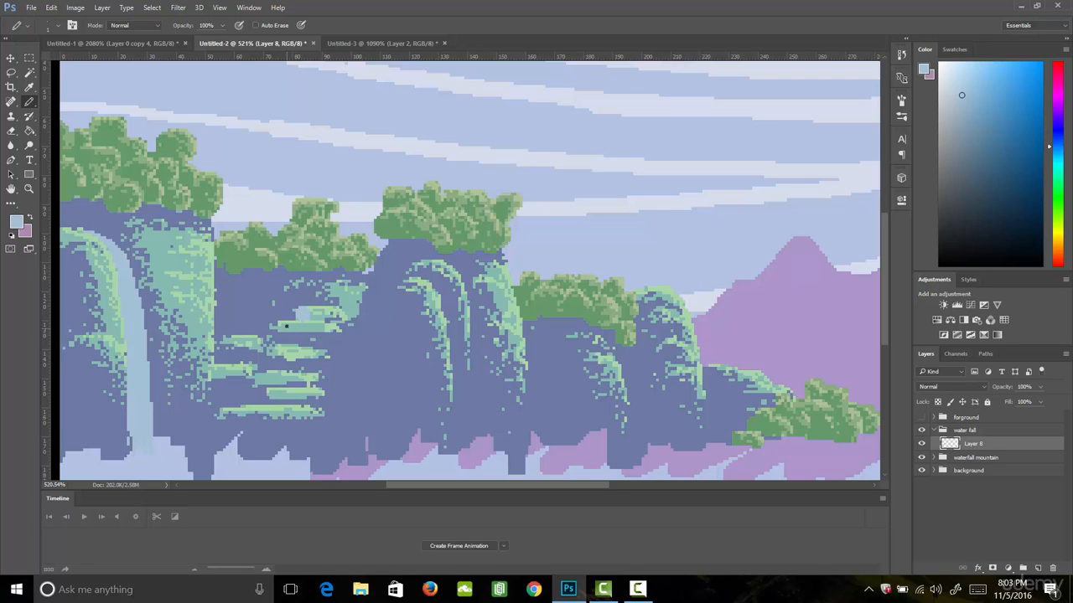
- Paint short waterfalls dropping from ledge to ledge down the stepped cliff, ending with one below the lowest ledge
mouse_move(290, 335)
mouse_down()
mouse_move(240, 339)
mouse_move(241, 364)
mouse_move(290, 374)
mouse_move(231, 398)
mouse_move(230, 373)
mouse_move(232, 405)
mouse_move(236, 365)
mouse_move(238, 403)
mouse_move(232, 369)
mouse_up()
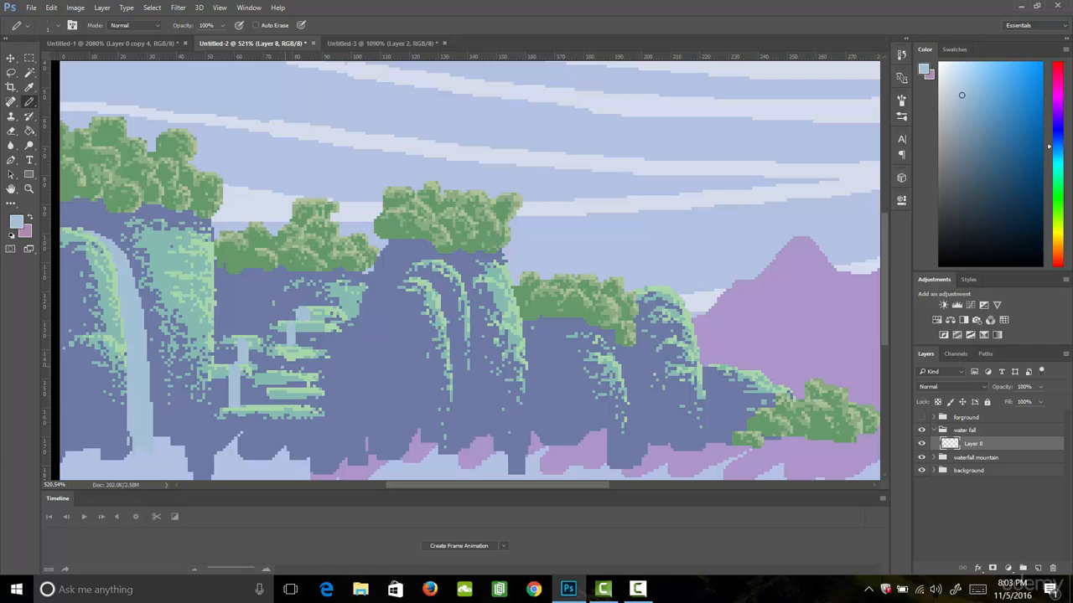
drag(300, 351, 306, 367)
drag(301, 400, 261, 437)
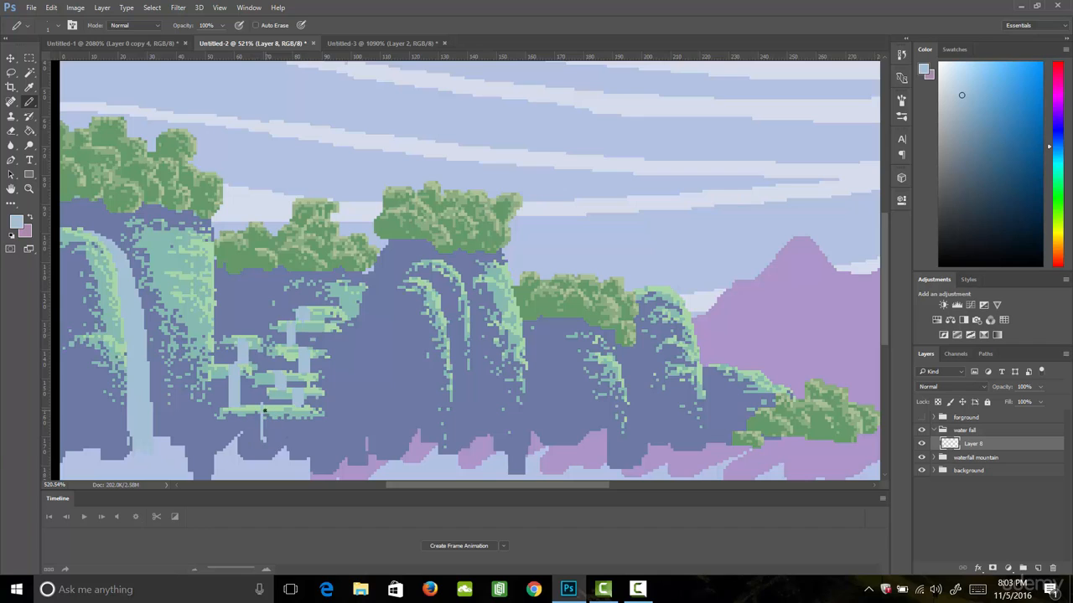
key(ctrl+z)
drag(265, 411, 267, 452)
drag(261, 439, 262, 435)
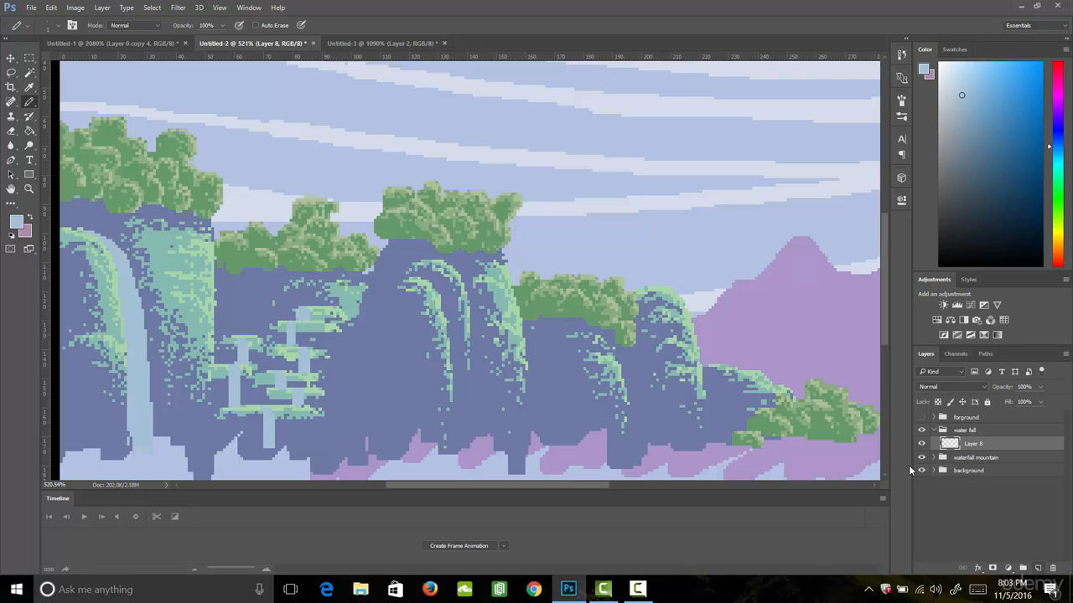
- Add four new layers above Layer 8 and turn them all into clipping masks on the waterfall shapes
click(1037, 568)
click(1038, 568)
click(1037, 568)
click(1038, 568)
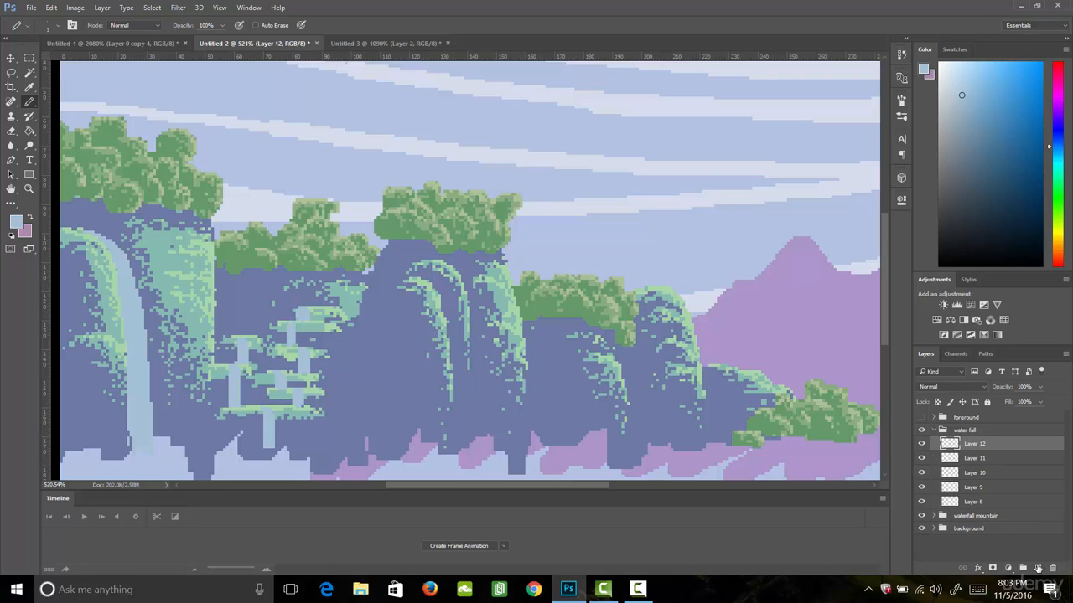
shift+click(992, 486)
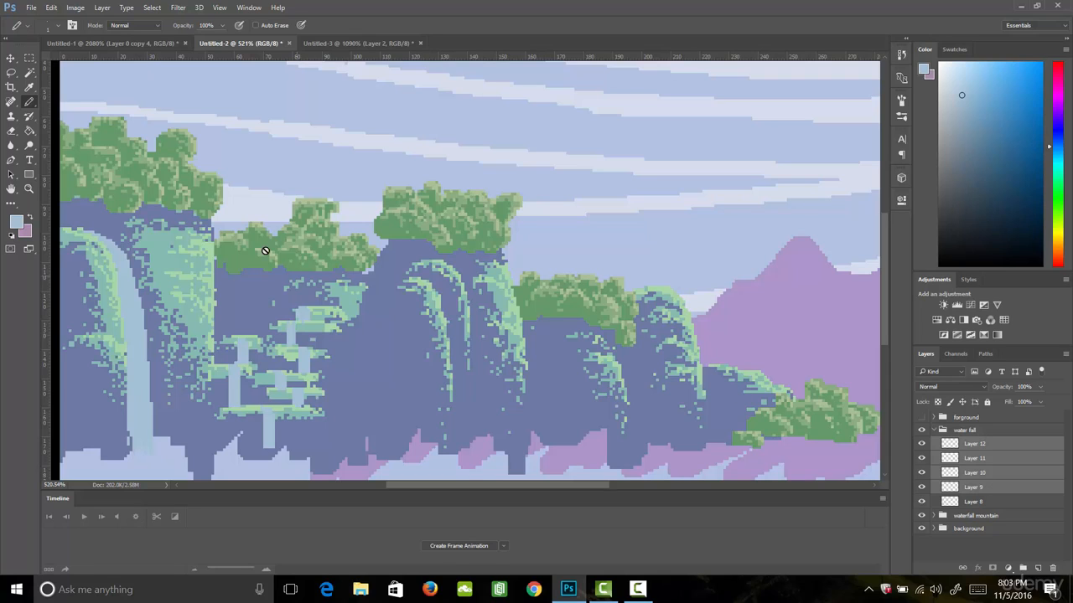
click(102, 9)
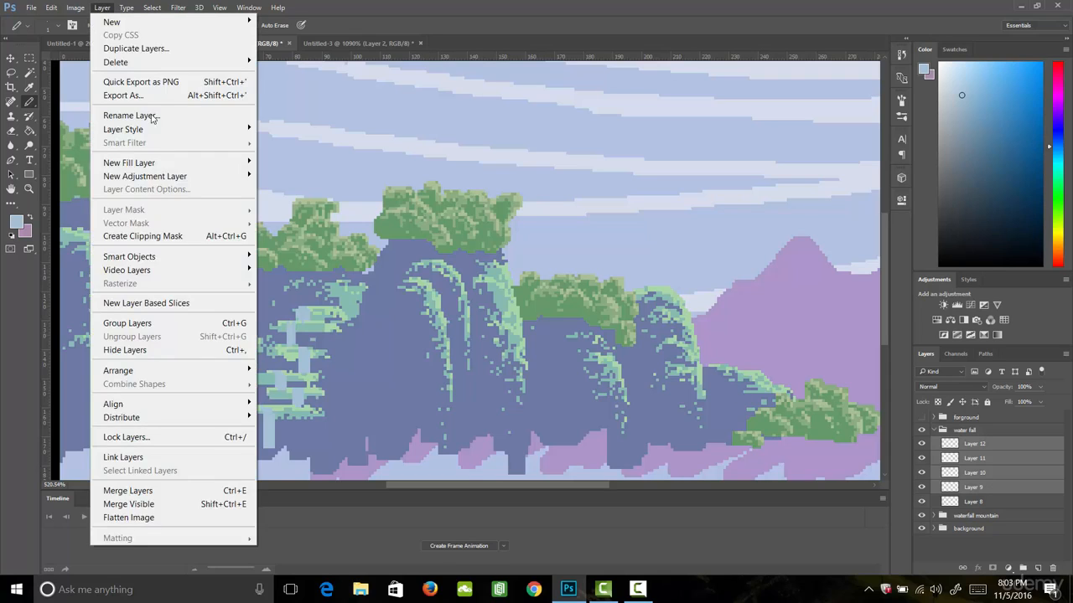
click(197, 238)
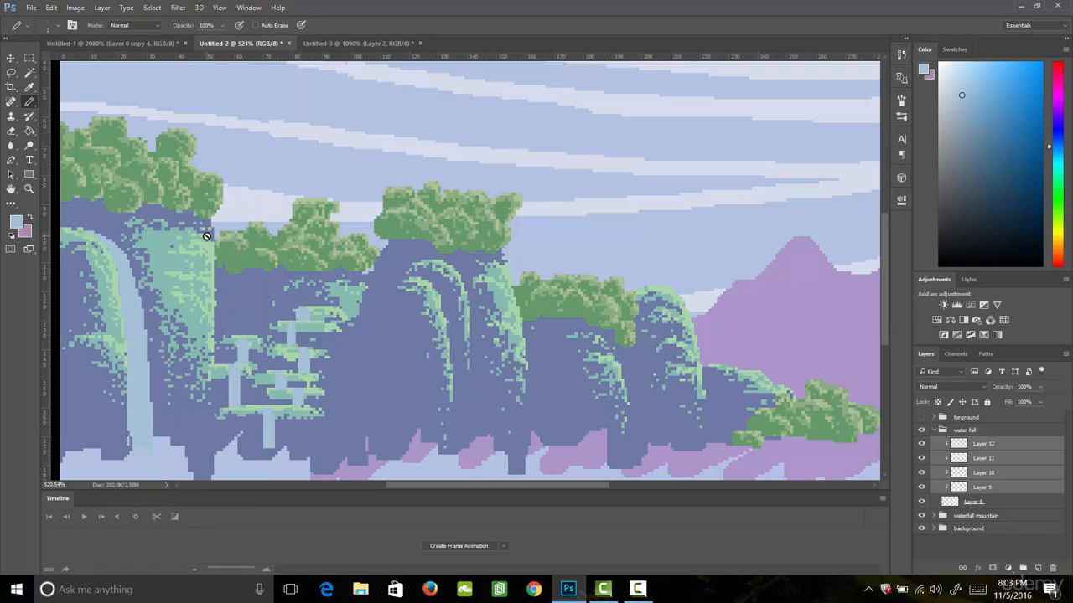
- Select Layer 9 and set the foreground colour to the pale blue cbdeeb for the water highlights
click(983, 487)
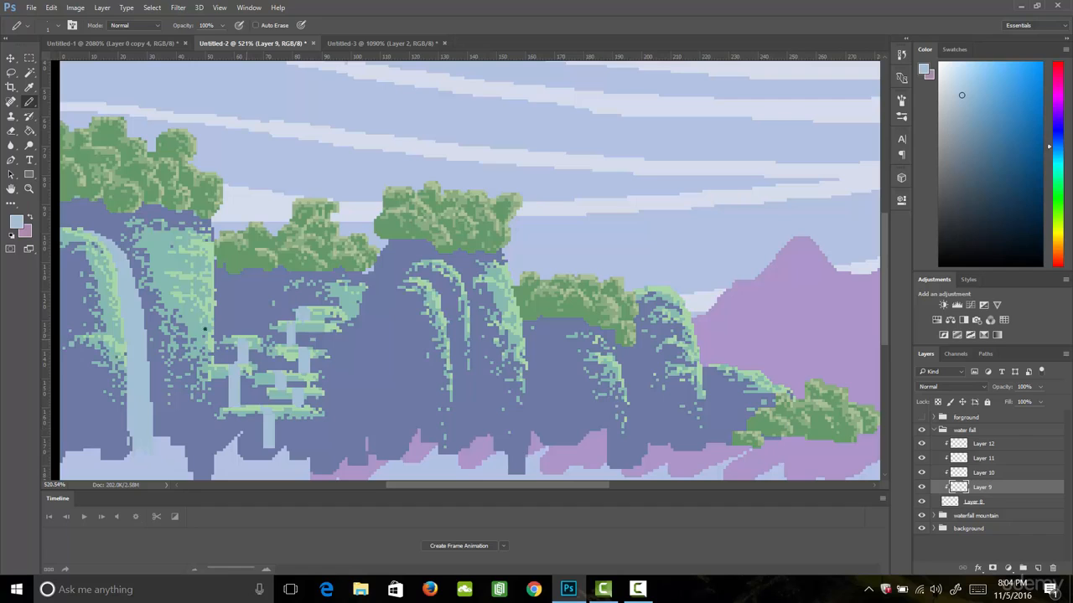
click(20, 222)
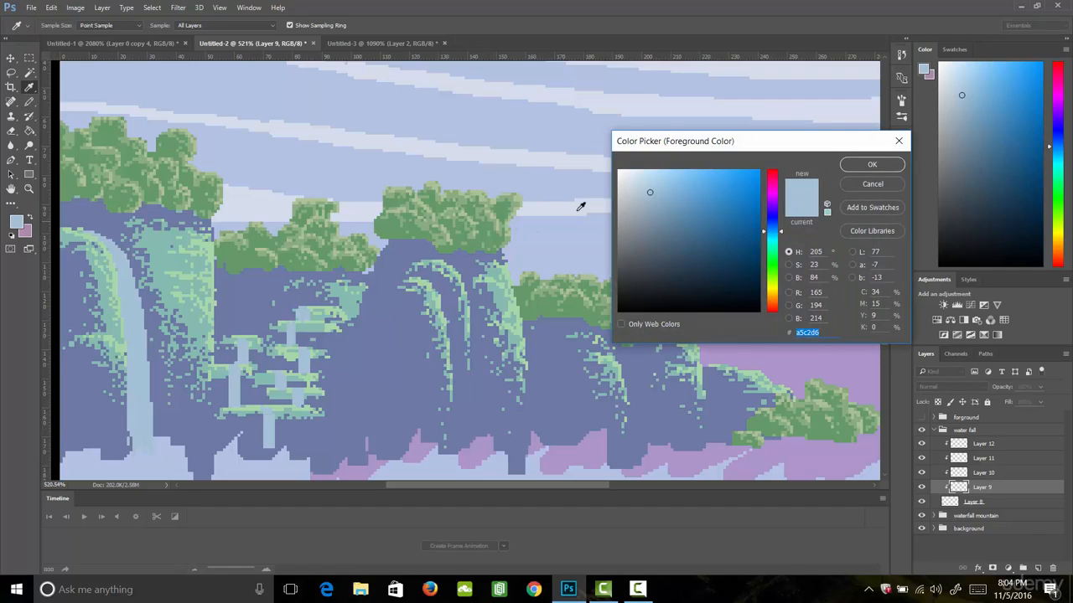
click(637, 181)
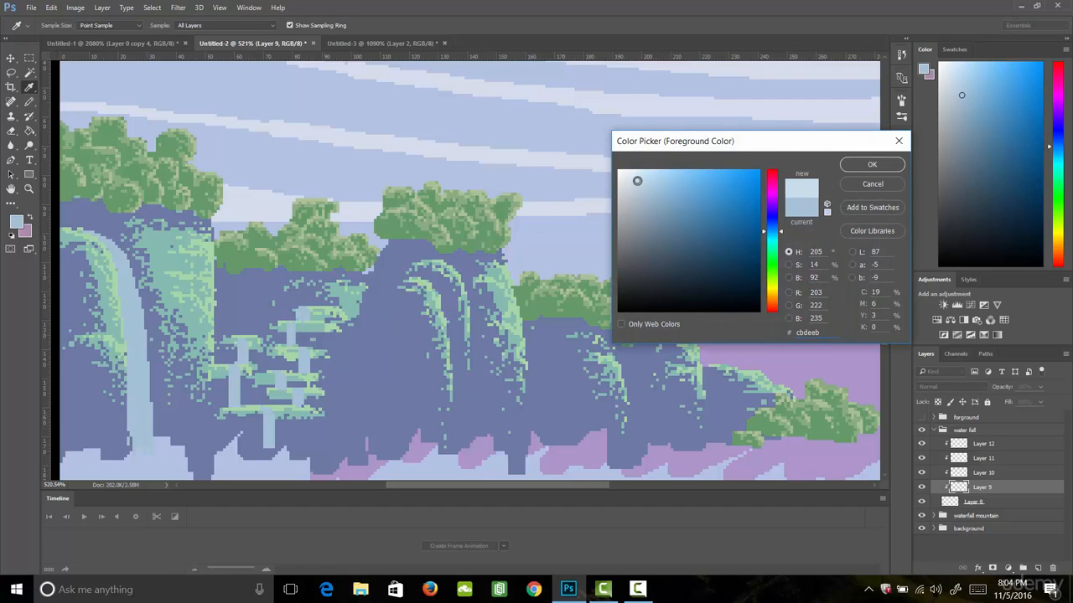
click(862, 165)
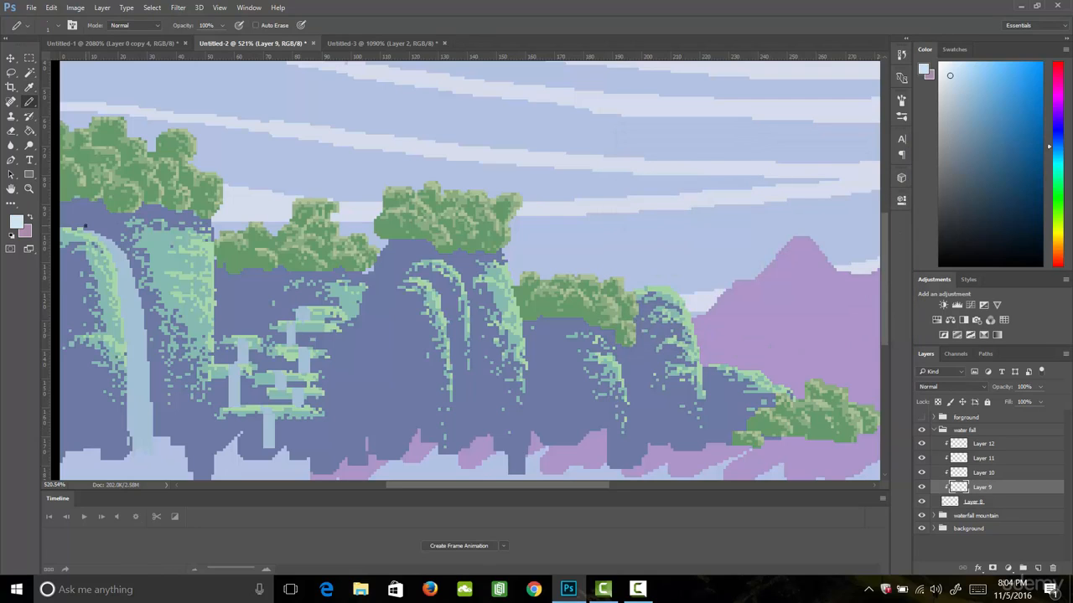
- Paint pale highlight streaks on Layer 9 along the large waterfall, from its curved crest down to its base
mouse_move(88, 231)
mouse_down()
mouse_move(128, 270)
mouse_move(78, 225)
mouse_move(116, 270)
mouse_move(107, 251)
mouse_move(115, 257)
mouse_move(122, 285)
mouse_up()
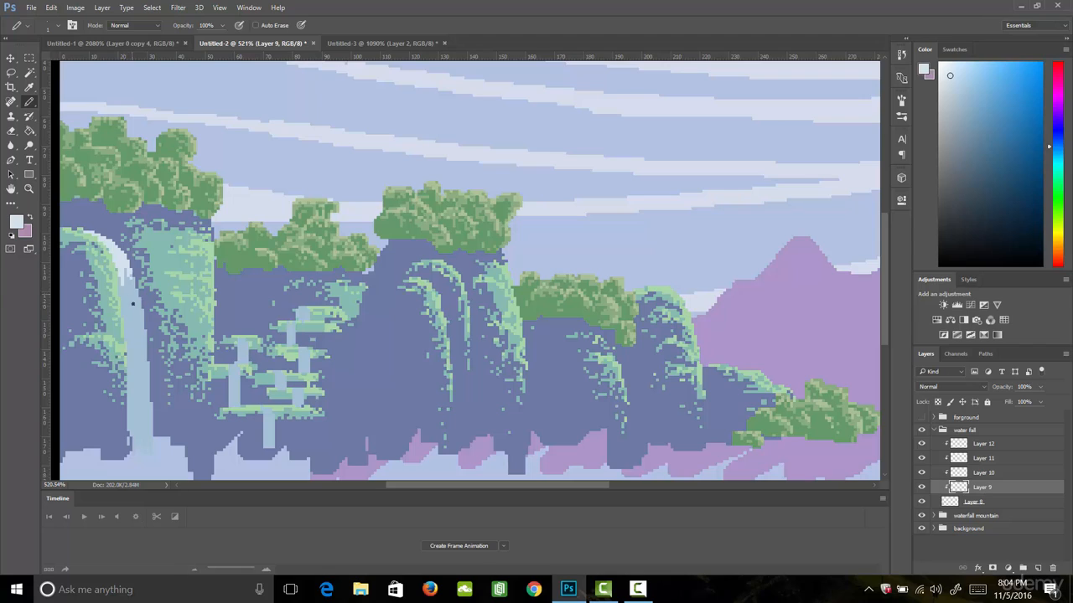
drag(117, 317, 150, 308)
drag(115, 356, 142, 335)
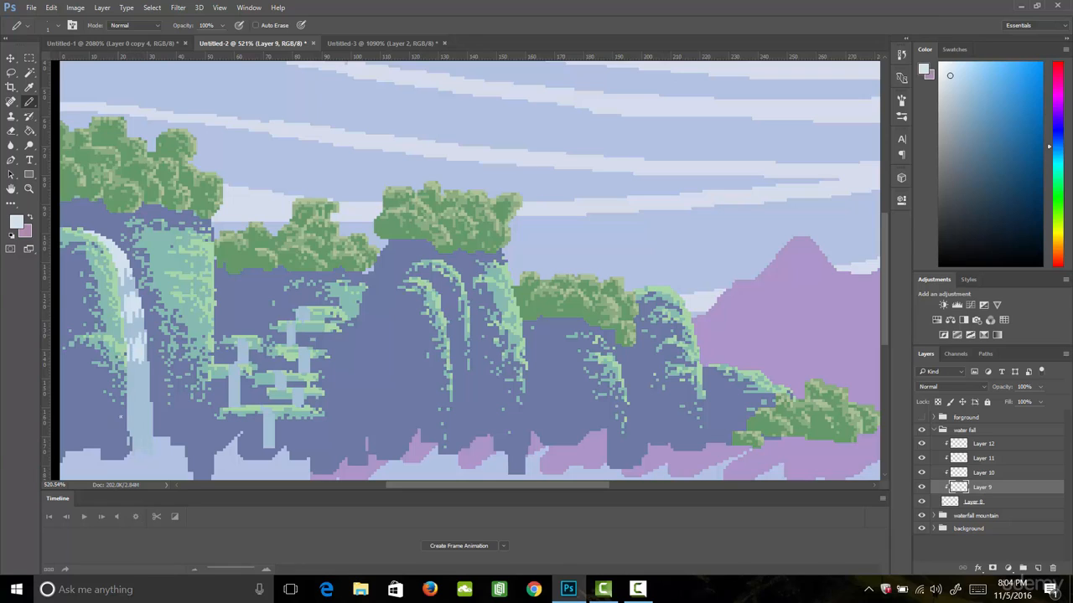
drag(120, 417, 155, 390)
drag(127, 442, 152, 450)
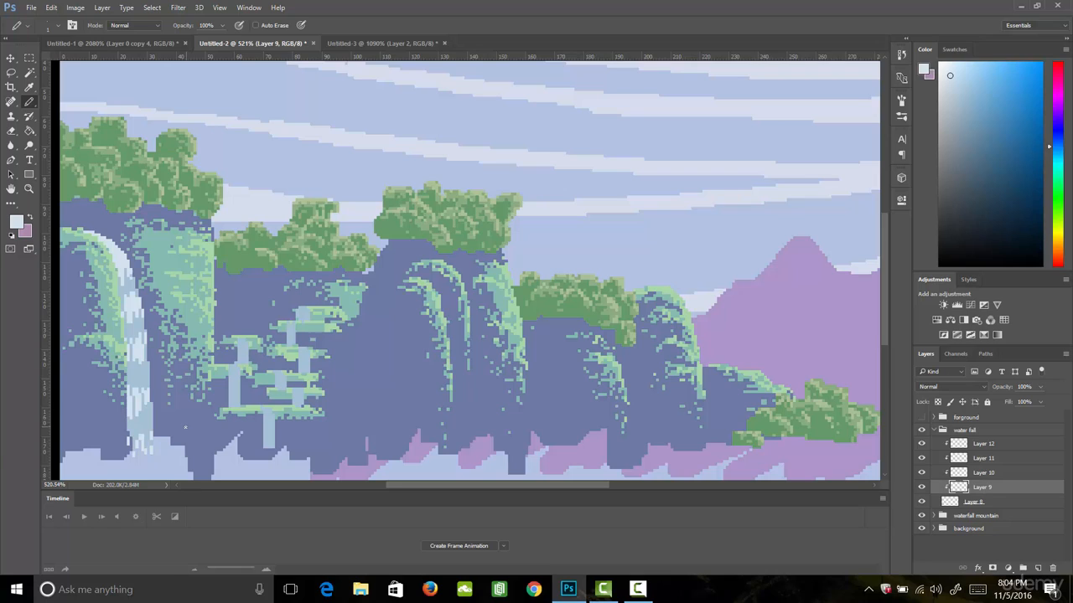
- Paint pale highlights on Layer 9 at the tops and lower parts of the small ledge waterfalls
drag(299, 310, 310, 307)
drag(247, 344, 233, 342)
mouse_move(300, 350)
mouse_down()
mouse_move(312, 352)
mouse_move(282, 373)
mouse_move(309, 392)
mouse_up()
drag(258, 415, 270, 413)
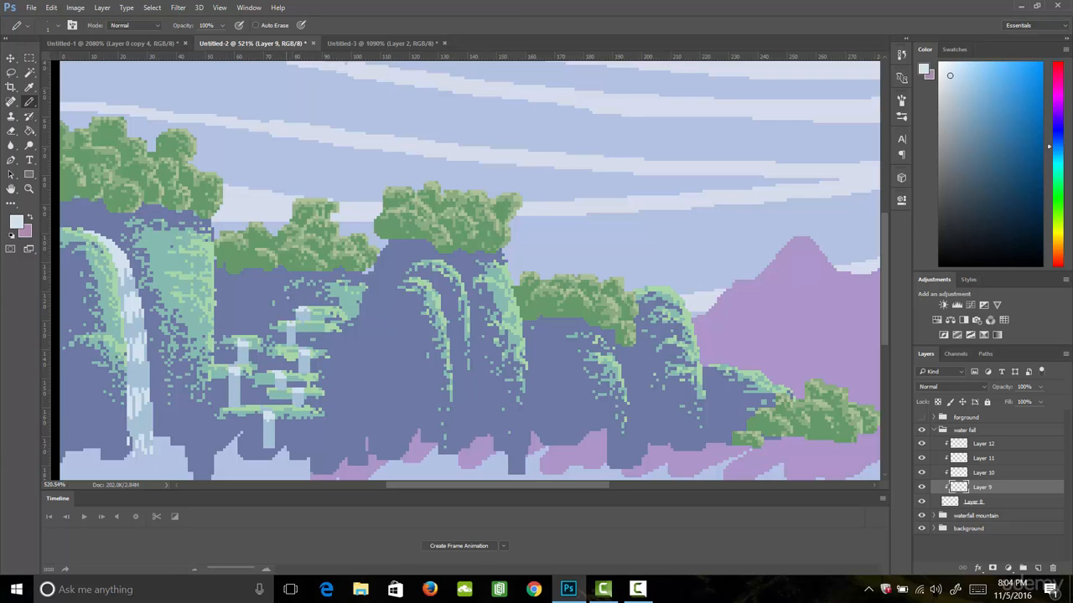
drag(296, 318, 307, 318)
mouse_move(235, 362)
mouse_down()
mouse_move(248, 363)
mouse_move(234, 399)
mouse_move(301, 403)
mouse_up()
drag(266, 437, 274, 446)
- Lower Layer 9's opacity to 25%
click(1040, 387)
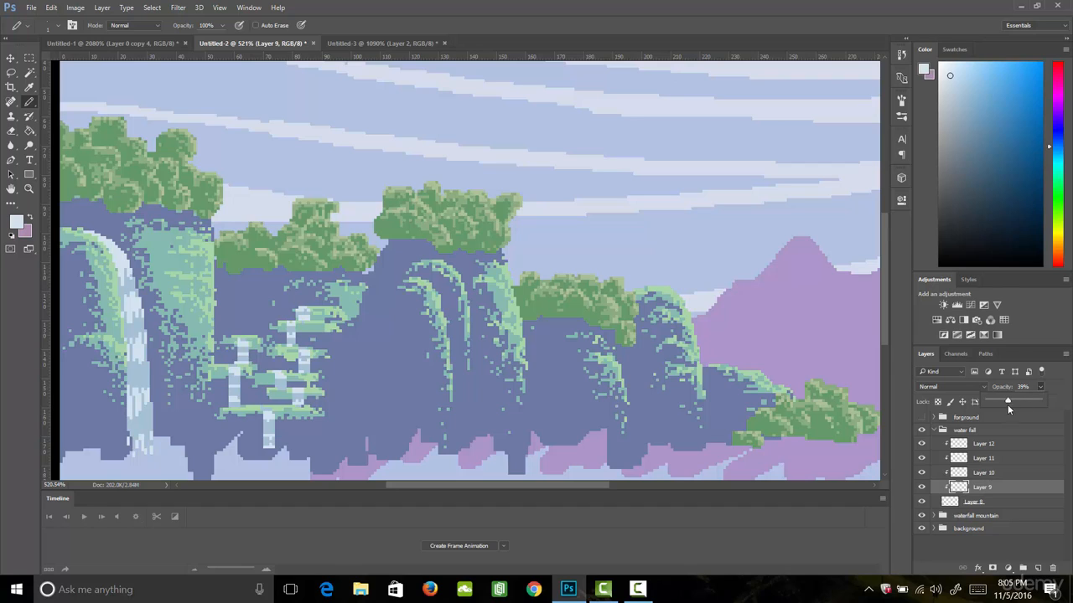
drag(1001, 410, 1000, 410)
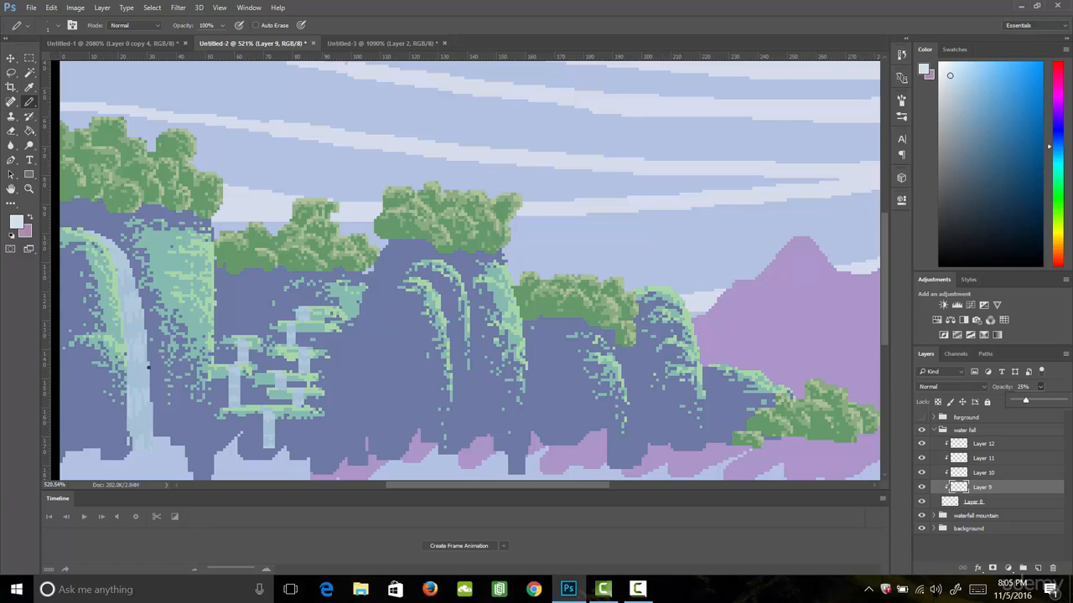
- Paint a second set of pale highlight streaks down the large waterfall on Layer 10
click(986, 472)
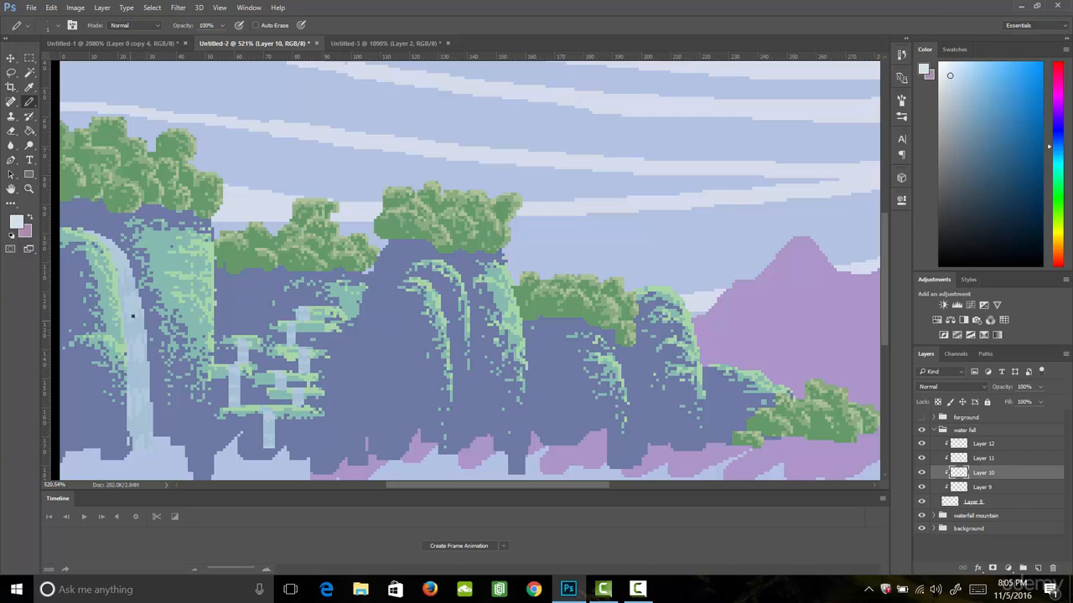
mouse_move(128, 341)
mouse_down()
mouse_move(148, 325)
mouse_move(129, 297)
mouse_move(138, 299)
mouse_up()
drag(128, 375, 150, 362)
mouse_move(131, 409)
mouse_down()
mouse_move(137, 433)
mouse_move(155, 414)
mouse_up()
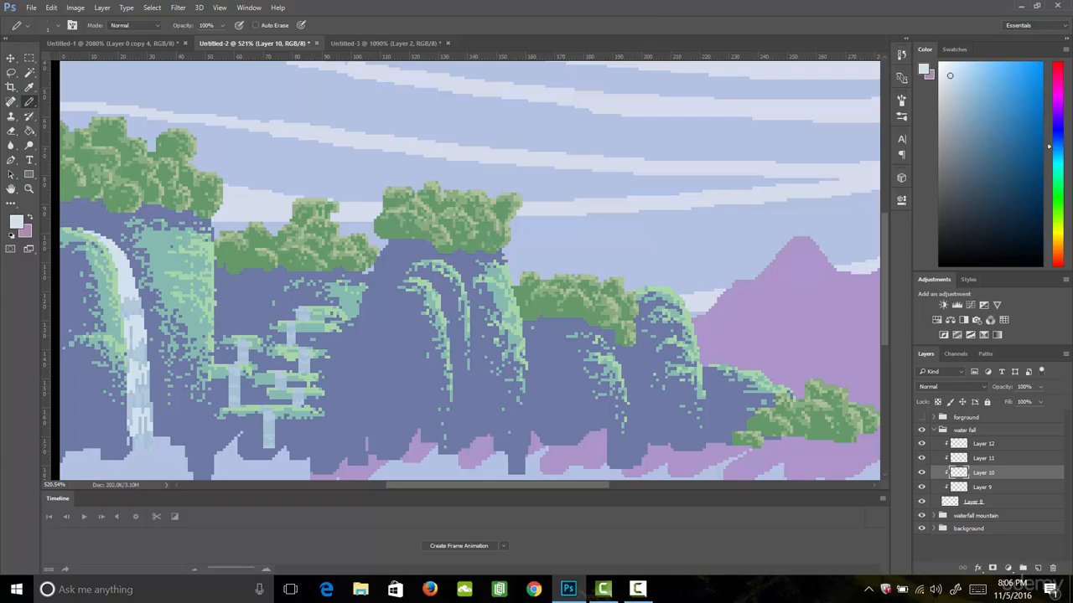
- Set Layer 9's opacity to 32%
click(982, 487)
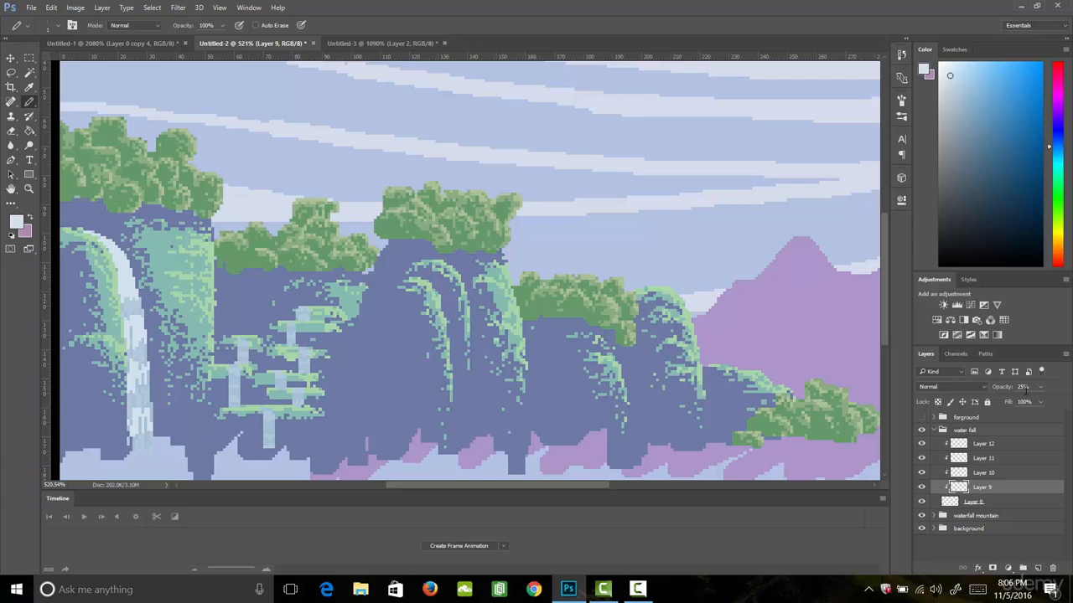
click(1040, 387)
drag(1025, 401, 1029, 400)
- Paint pale highlight streaks on Layer 10 over the small waterfalls of the stepped ledges
click(982, 472)
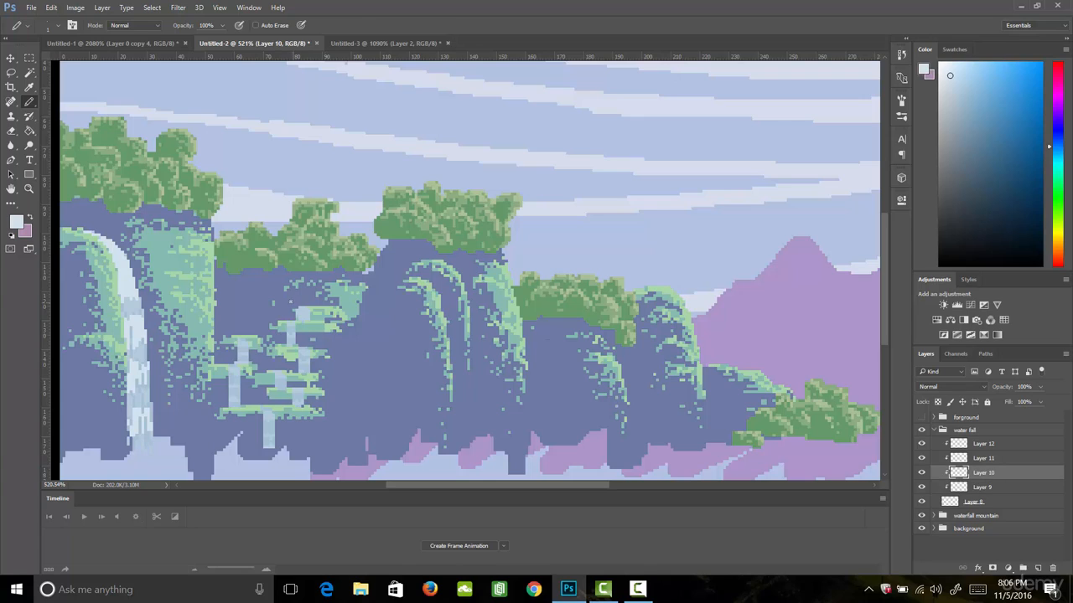
drag(299, 310, 294, 318)
drag(235, 350, 248, 350)
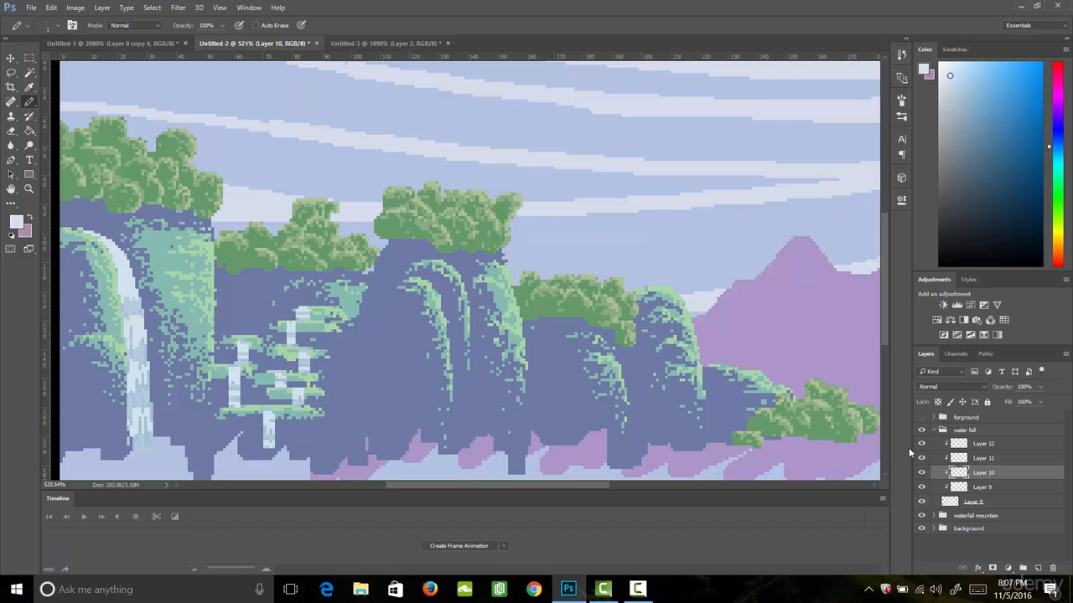
- Raise Layer 9's opacity to 100%
click(982, 487)
click(1040, 386)
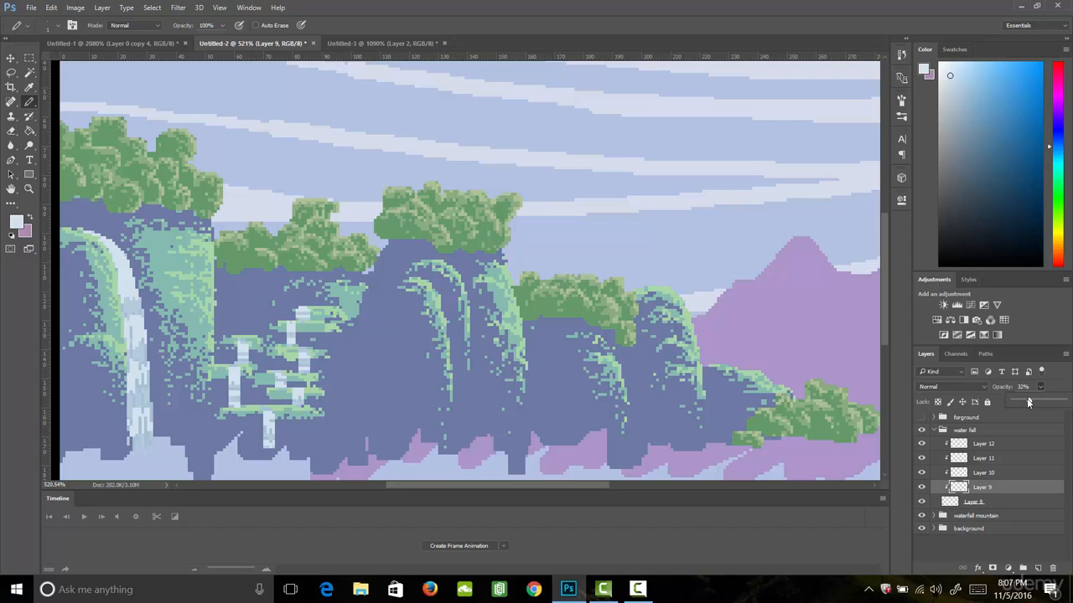
drag(1029, 400, 1064, 400)
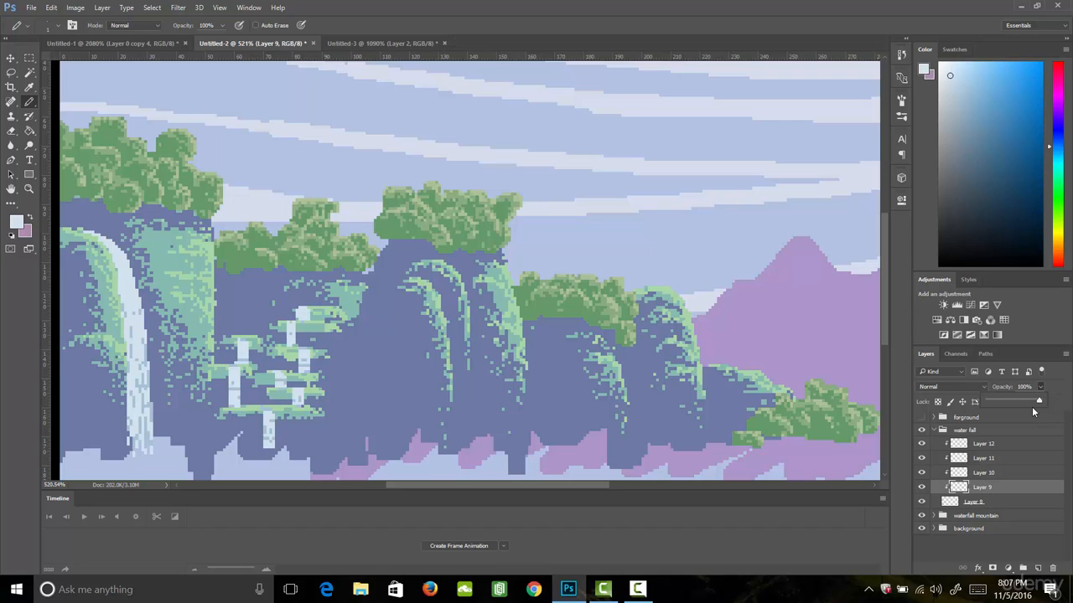
- Hide Layer 9 and lower Layer 10's opacity to 32%
click(922, 487)
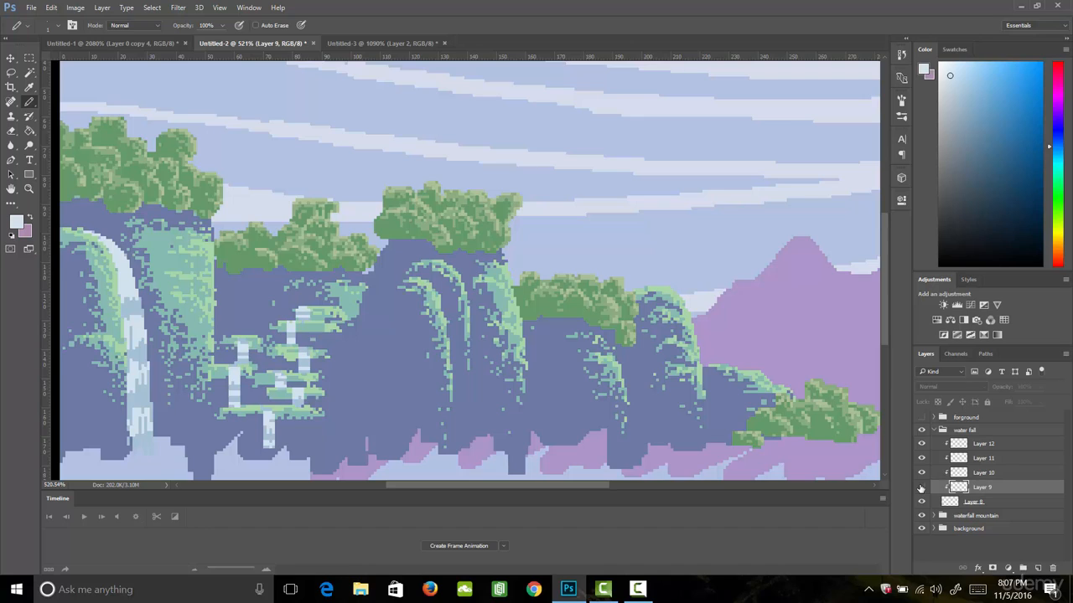
click(986, 474)
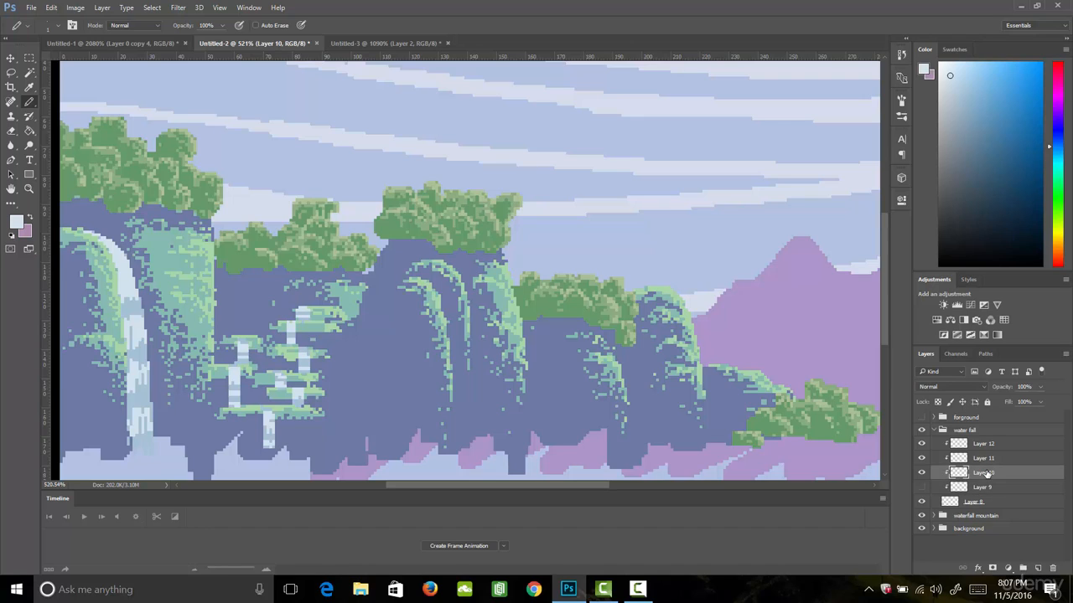
click(1040, 386)
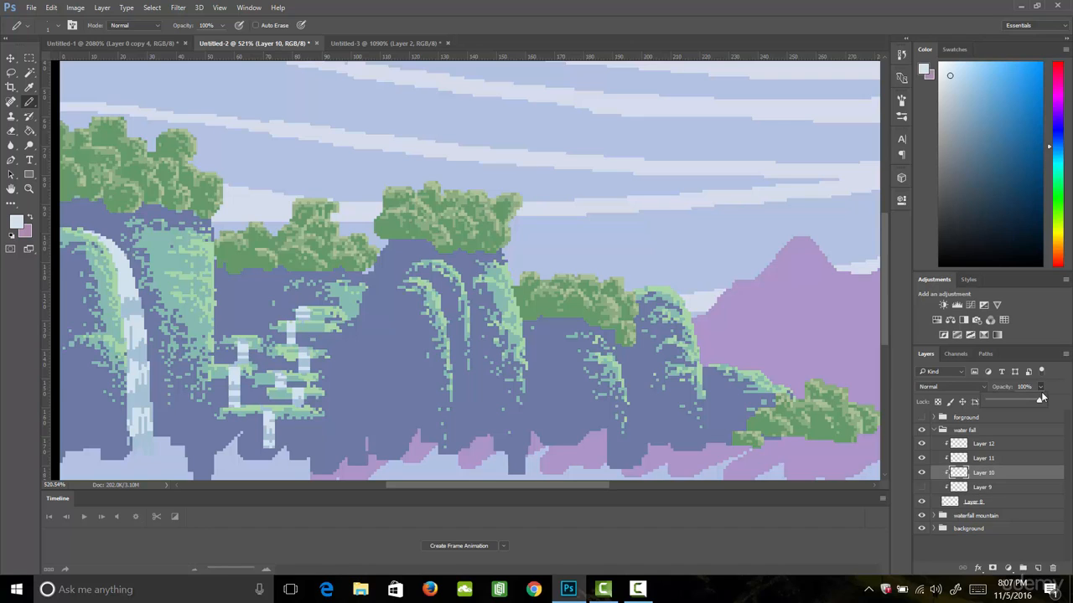
drag(1042, 401, 1003, 410)
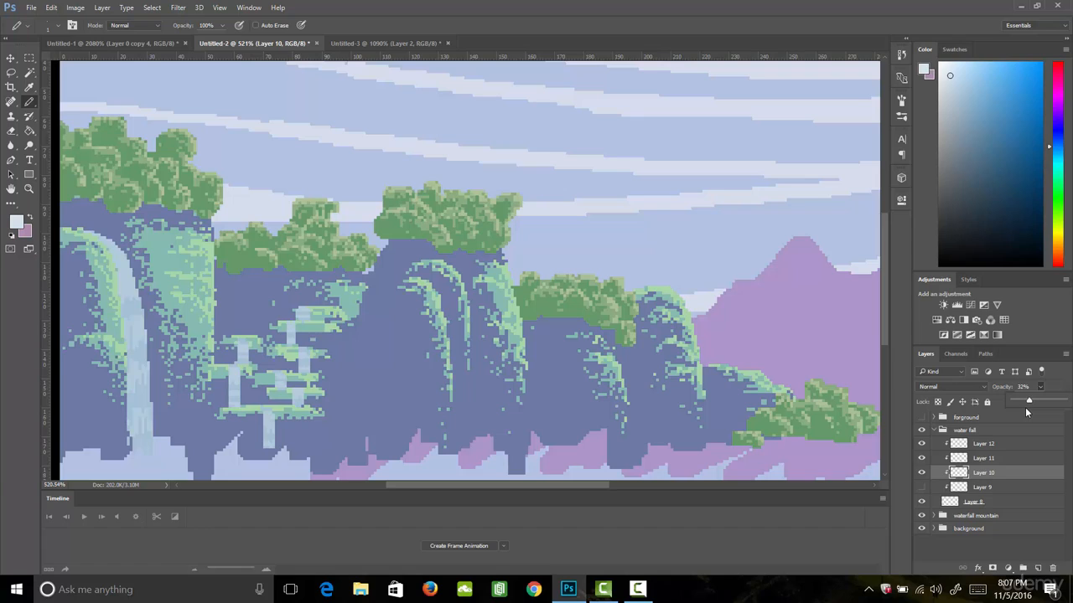
- Paint pale highlight streaks on Layer 11 down the large waterfall and over the small waterfalls of the stepped ledges
click(998, 460)
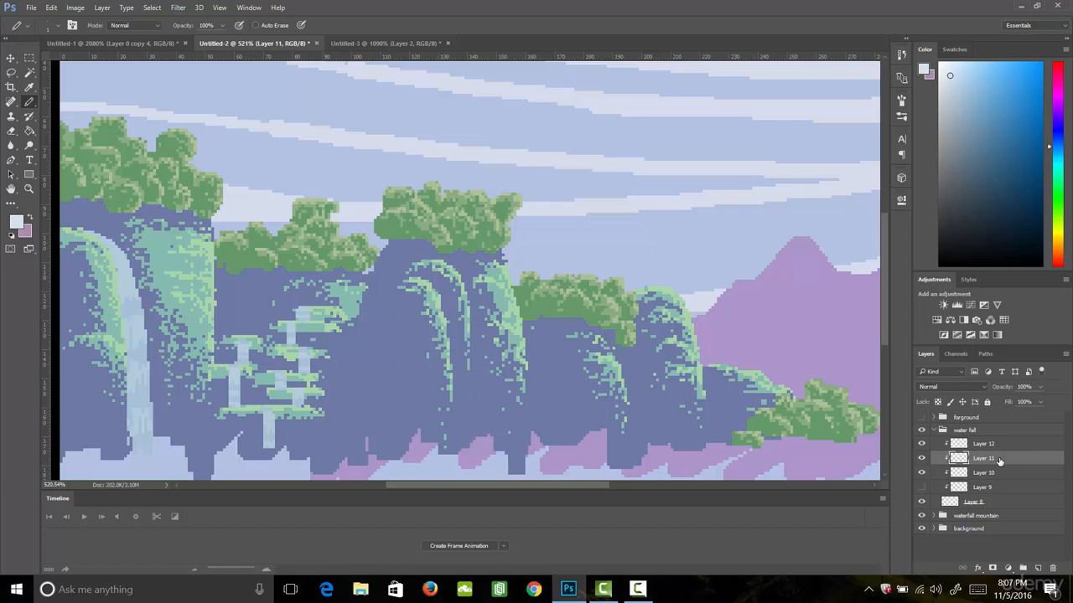
click(921, 459)
drag(120, 315, 144, 296)
drag(119, 352, 150, 345)
drag(123, 399, 152, 396)
mouse_move(128, 441)
mouse_down()
mouse_move(137, 432)
mouse_move(156, 439)
mouse_up()
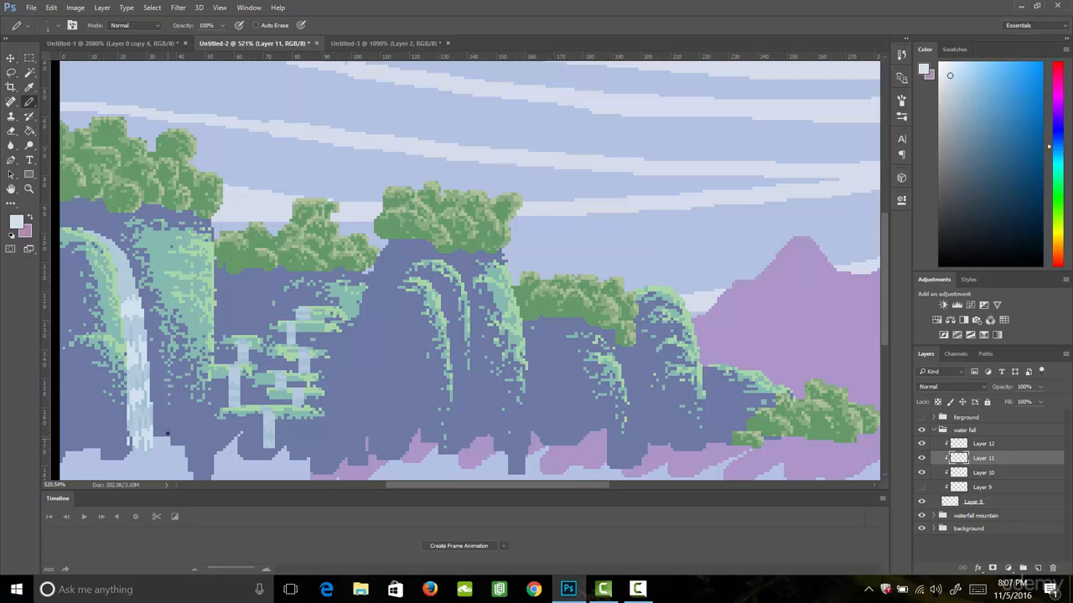
mouse_move(87, 230)
mouse_down()
mouse_move(129, 267)
mouse_move(128, 287)
mouse_up()
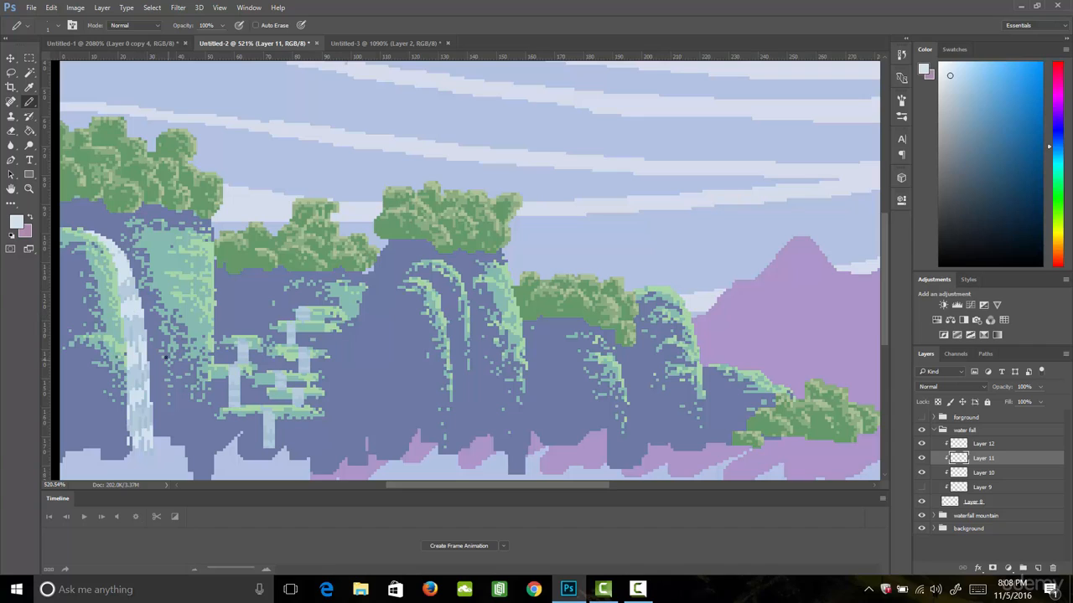
drag(238, 344, 249, 344)
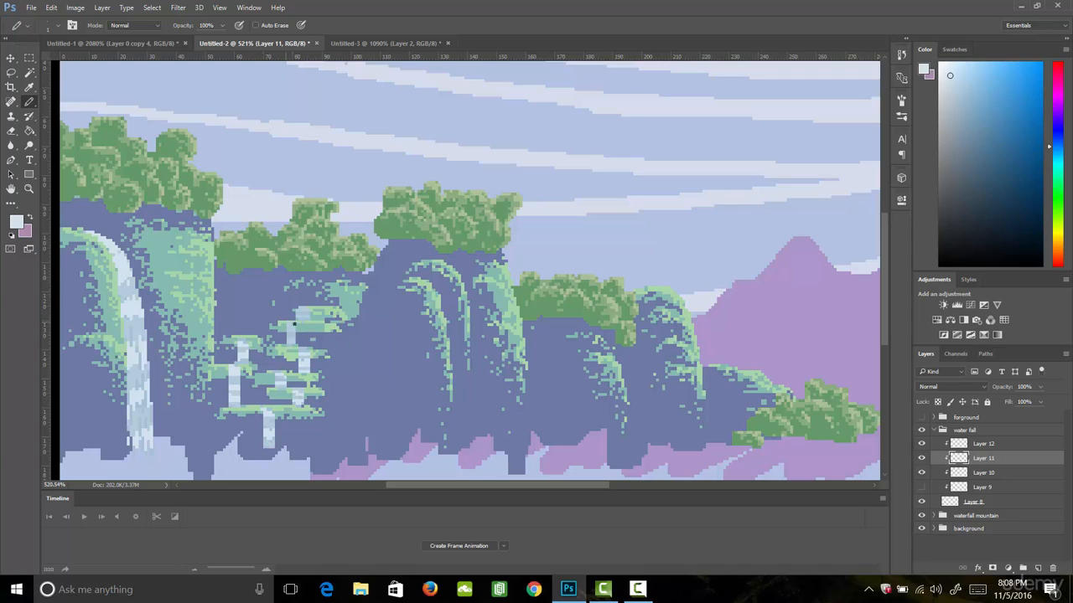
mouse_move(289, 324)
mouse_down()
mouse_move(294, 335)
mouse_move(310, 313)
mouse_up()
- Raise Layer 10's opacity to 100% and hide the layer
click(982, 474)
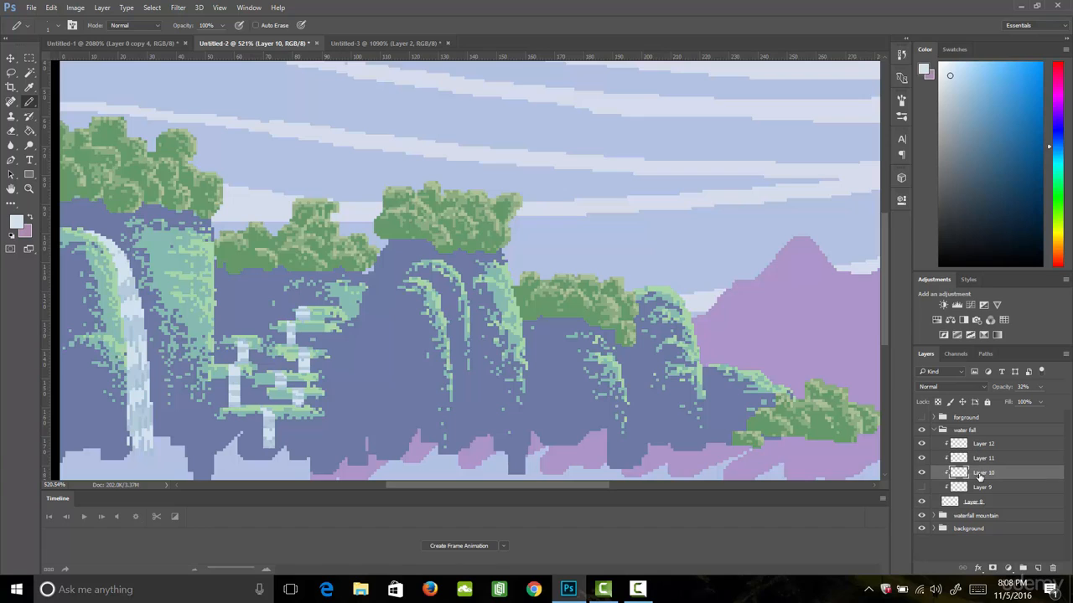
click(1039, 386)
drag(1029, 400, 1064, 401)
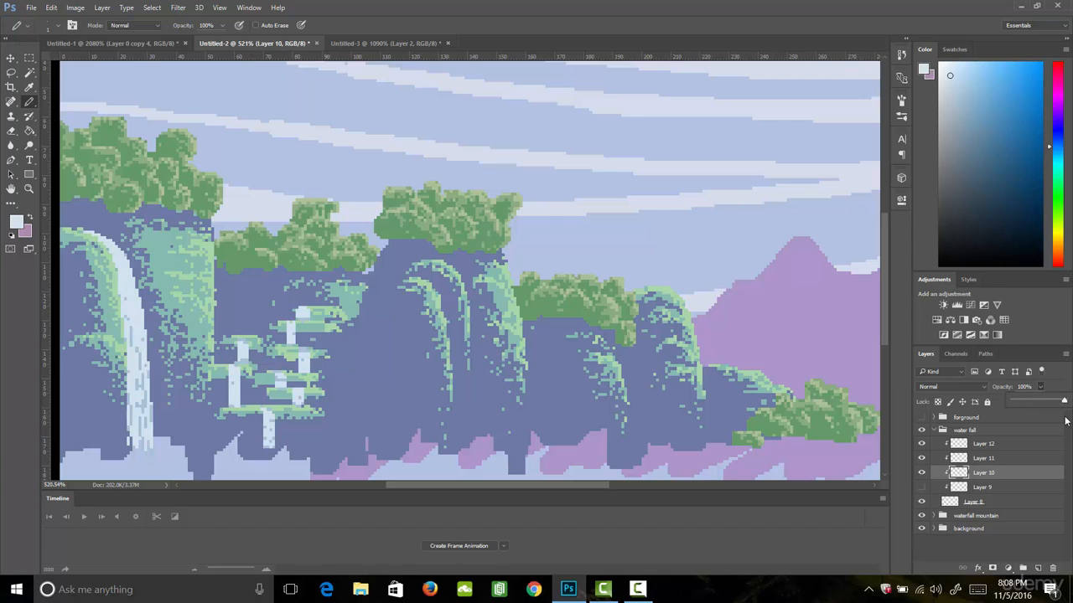
click(922, 473)
- Lower Layer 11's opacity to 36%
click(976, 458)
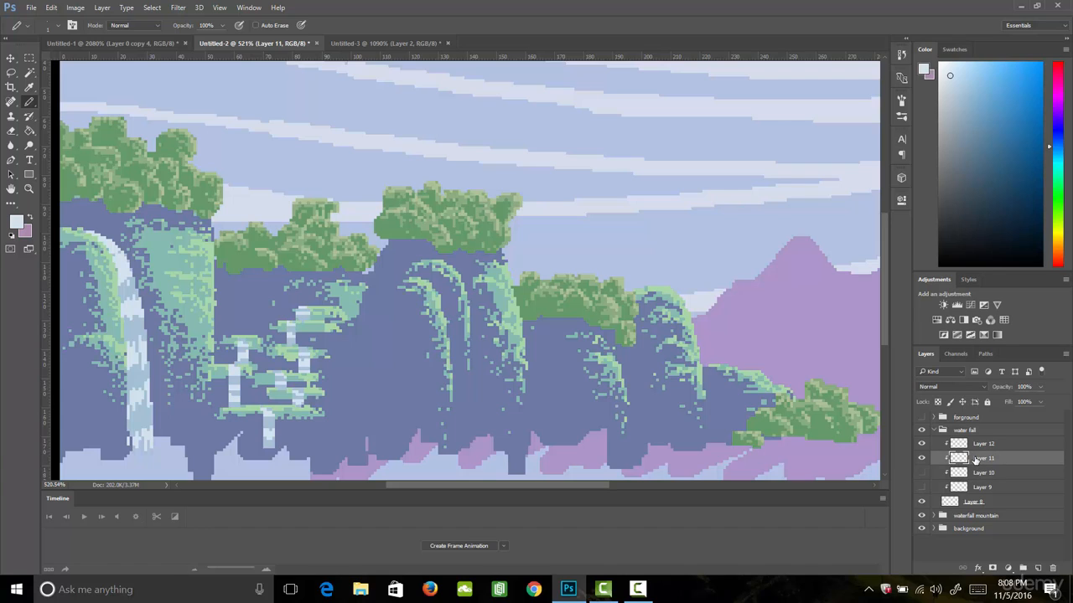
click(1040, 386)
click(1005, 403)
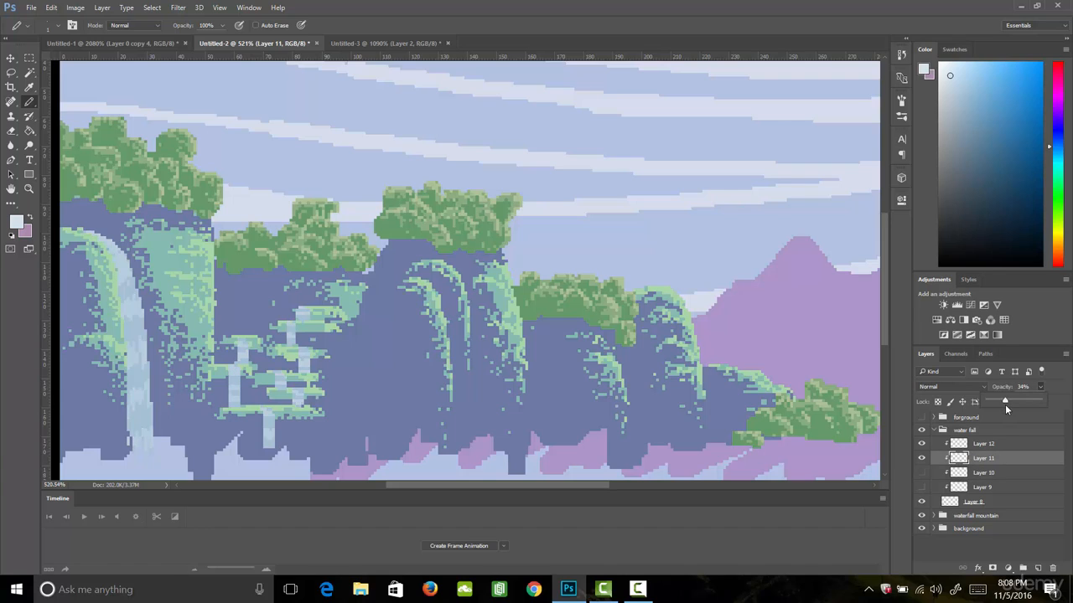
- Paint pale highlight streaks on Layer 12 down the large waterfall and over the small ledge waterfalls
click(989, 444)
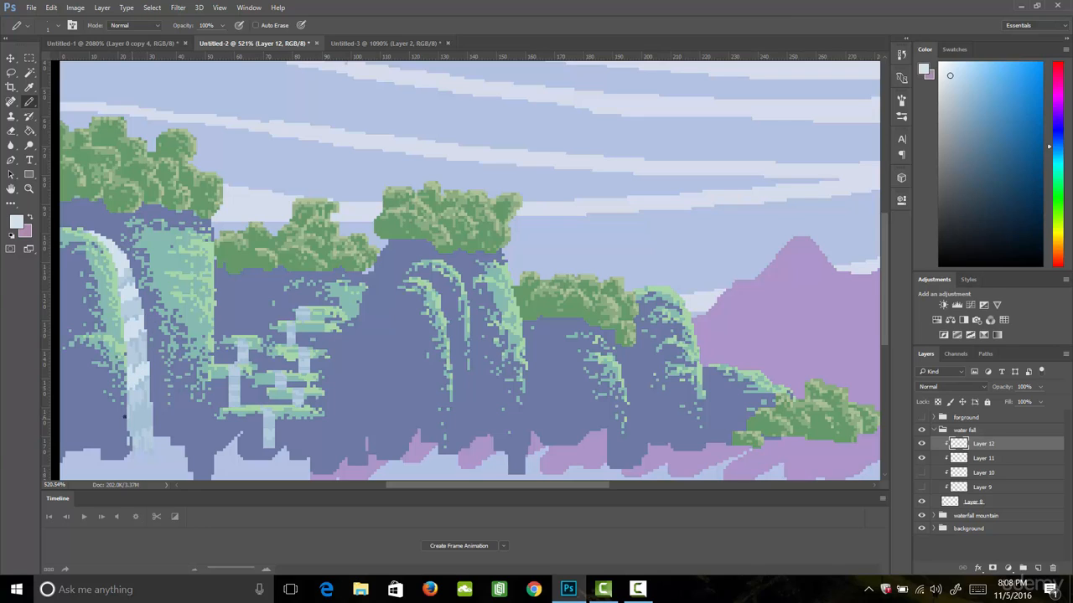
drag(137, 419, 155, 401)
drag(132, 460, 153, 452)
drag(320, 309, 292, 330)
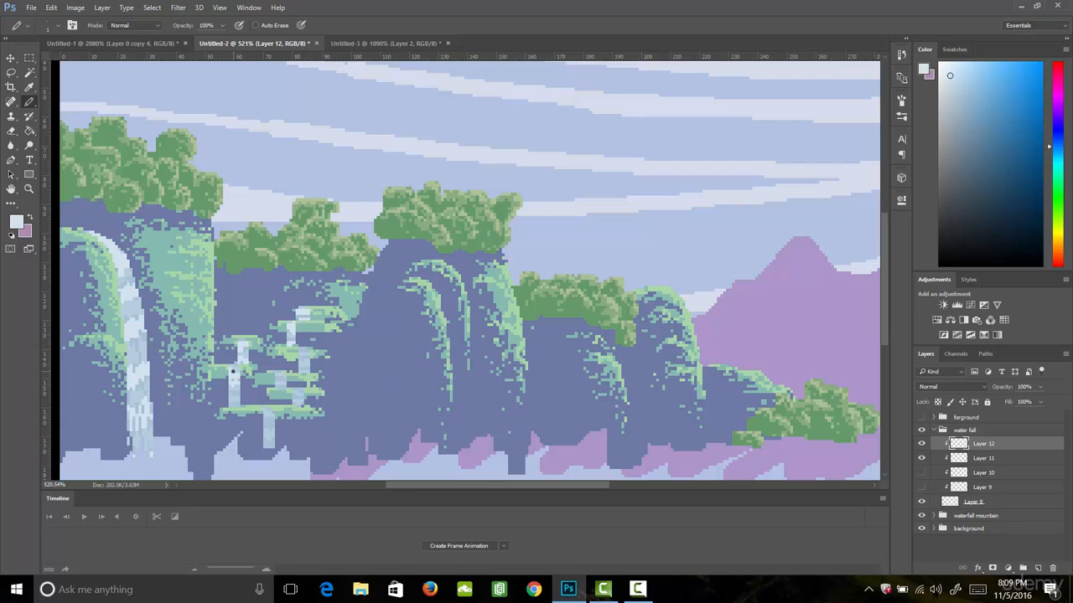
drag(233, 382, 238, 405)
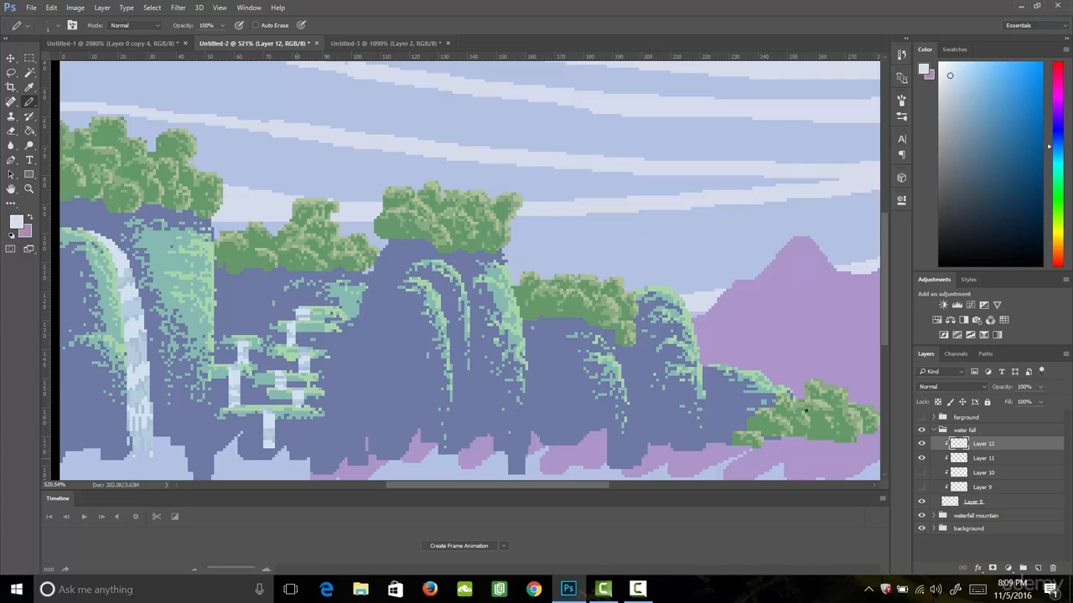
- Raise Layer 11's opacity to 100%
click(982, 459)
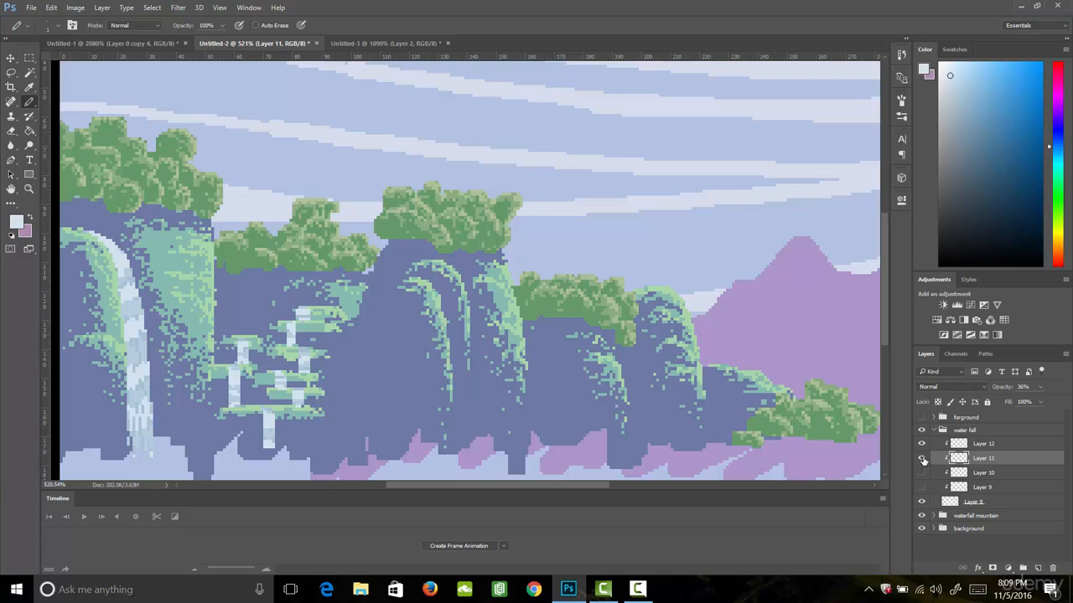
click(1040, 386)
drag(1042, 397, 1062, 399)
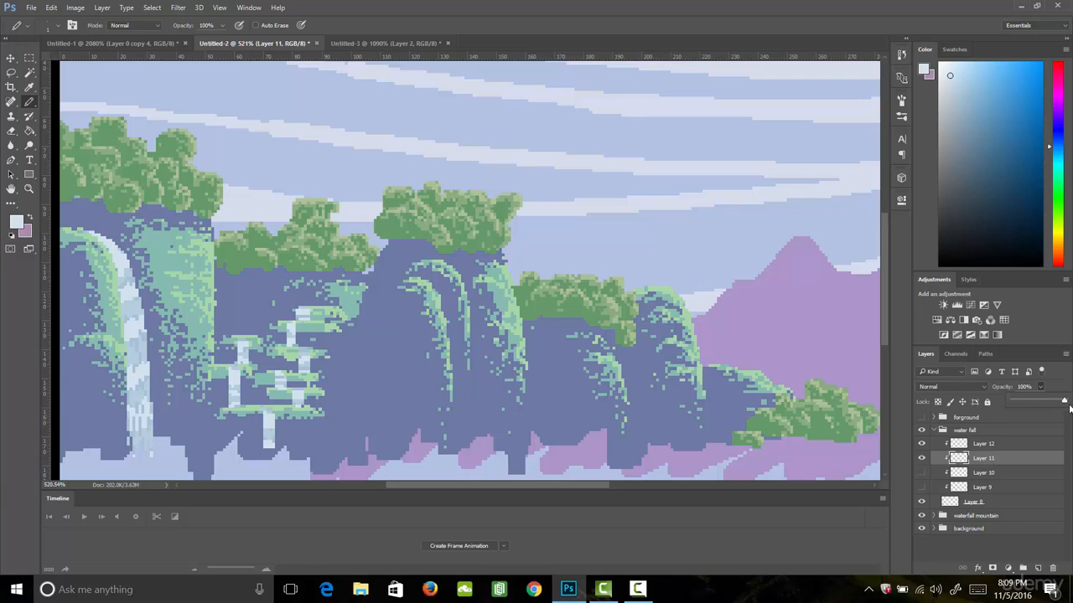
click(1050, 388)
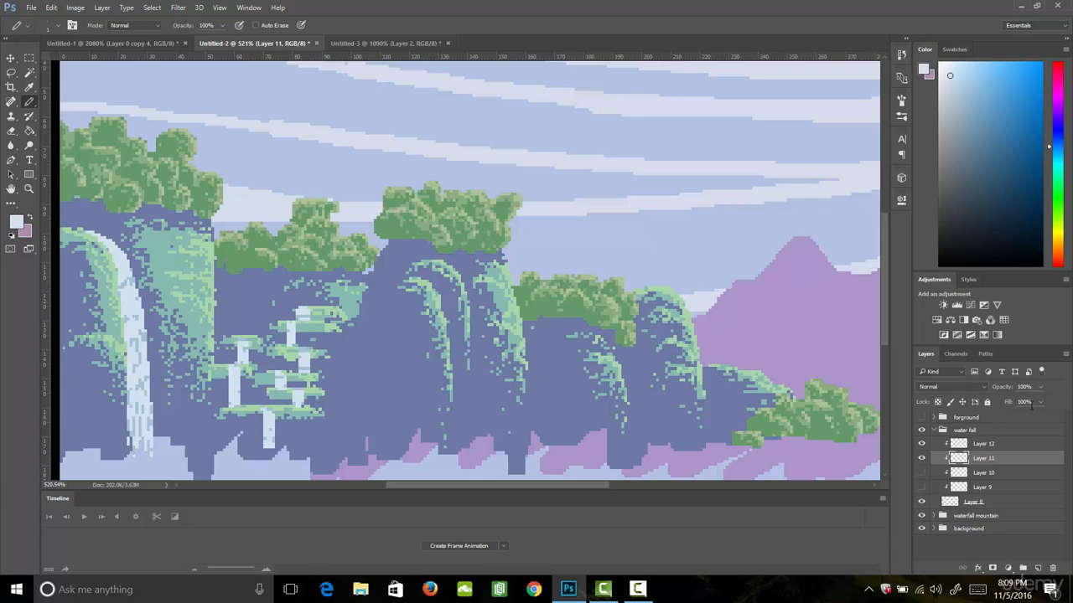
- Hide Layers 11 and 12 and make Layer 9 the active layer
click(923, 458)
click(923, 444)
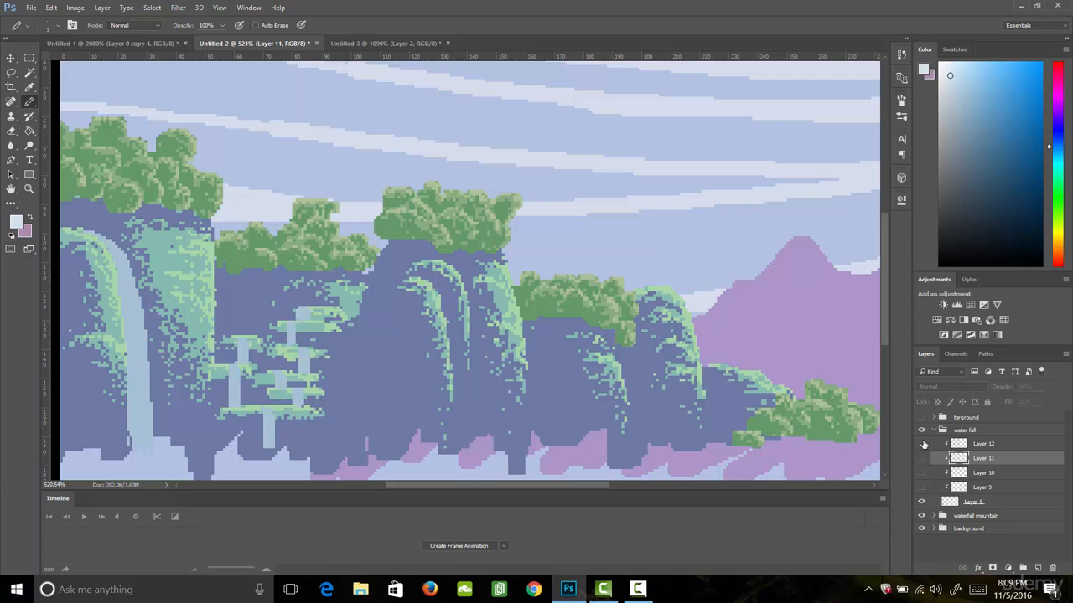
click(979, 445)
click(977, 489)
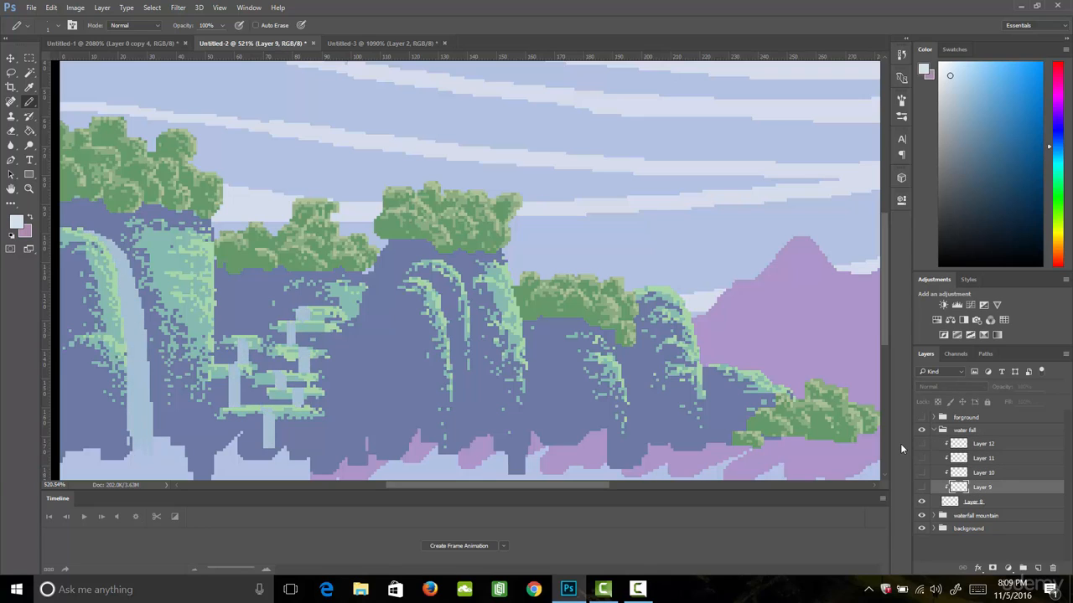
- Create a frame animation and duplicate its frame to make four frames in total
click(466, 544)
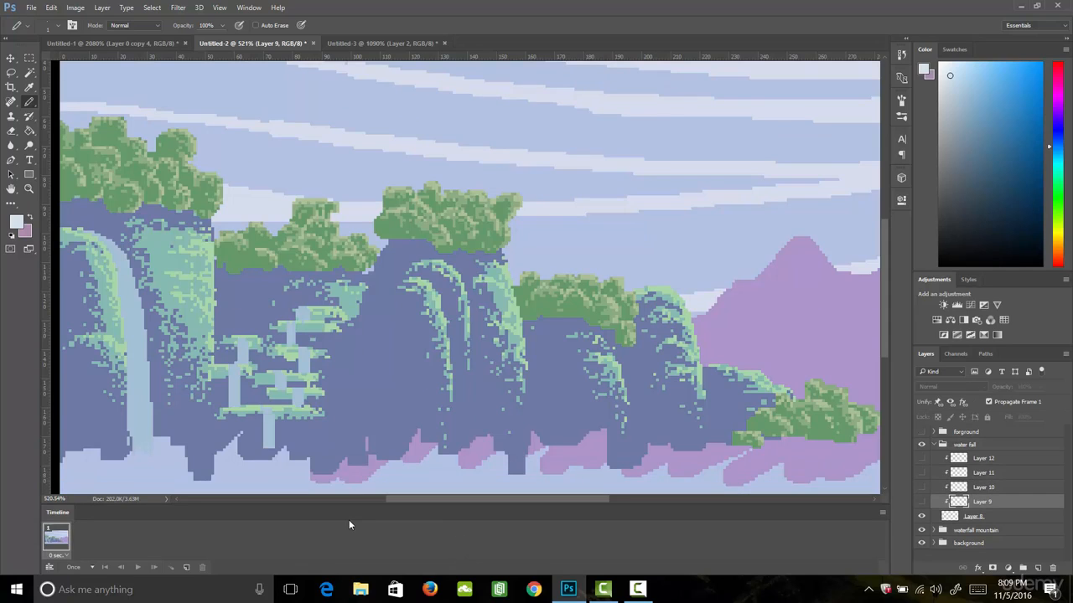
click(186, 567)
click(186, 567)
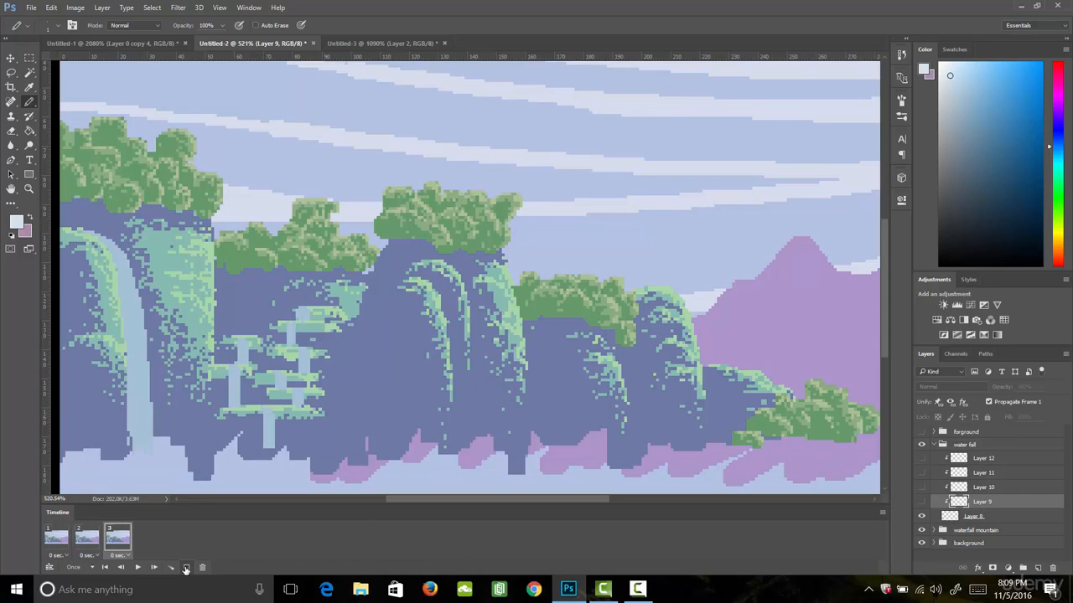
click(186, 567)
- Show only Layer 9's highlights in frame 1 and only Layer 10's highlights in frame 2
click(57, 540)
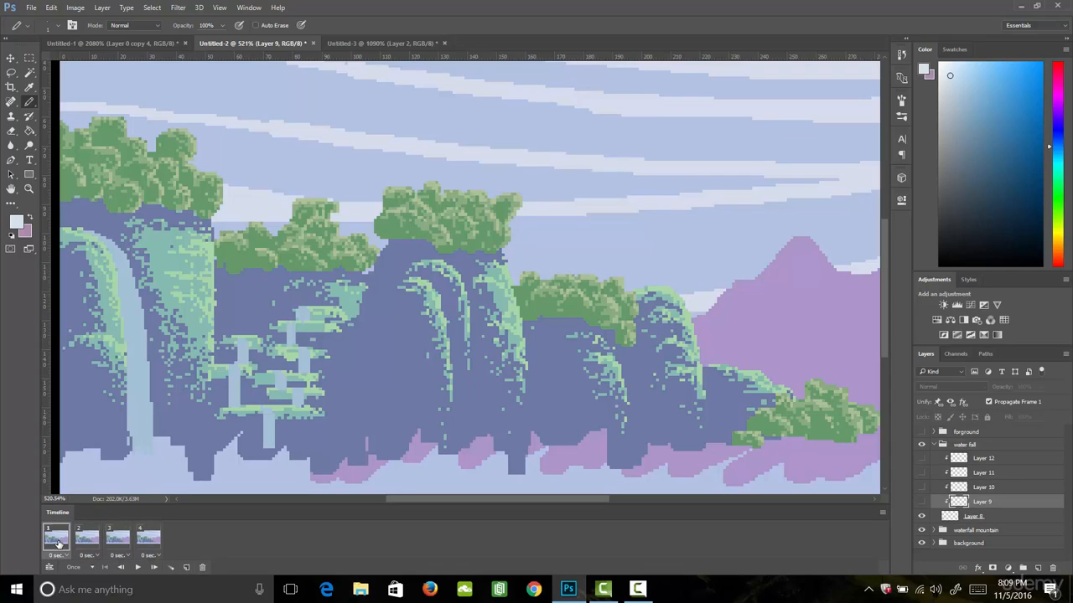
click(921, 501)
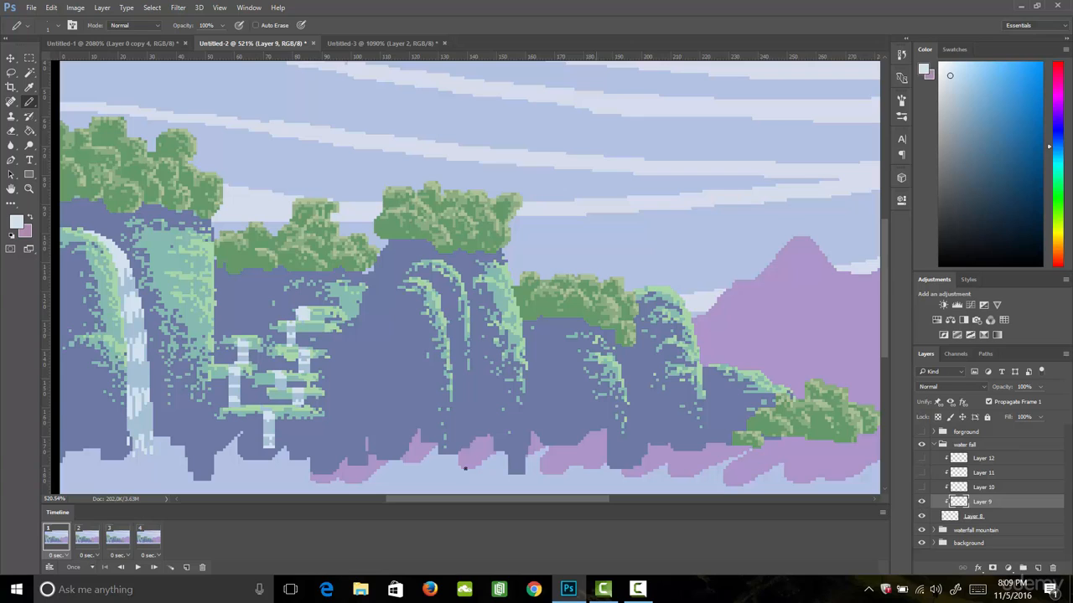
click(88, 539)
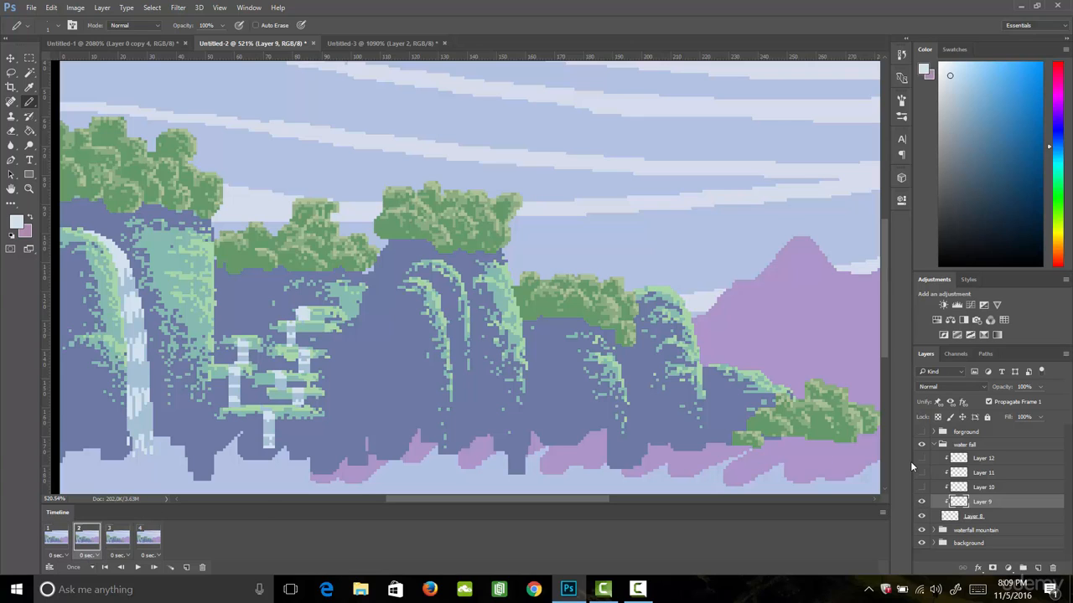
click(922, 487)
click(922, 501)
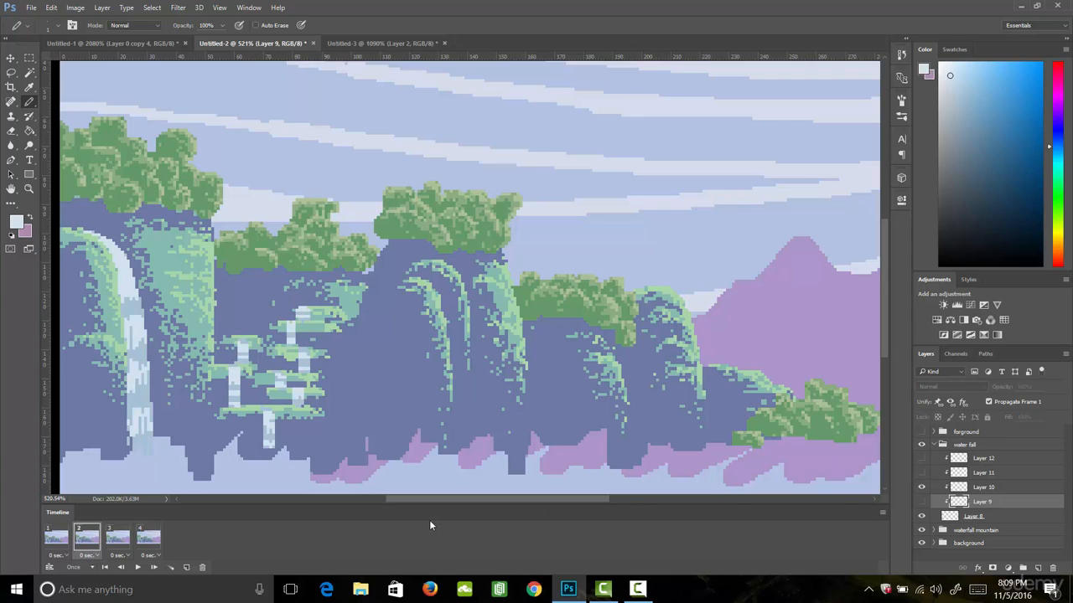
- Show only Layer 11's highlights in frame 3 and only Layer 12's highlights in frame 4
click(118, 539)
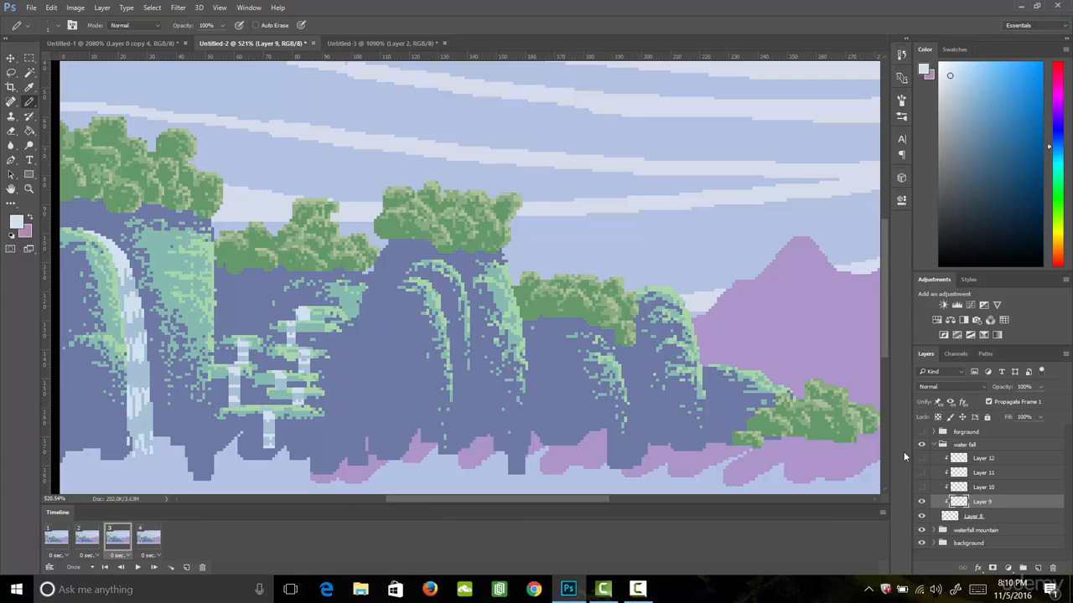
click(921, 501)
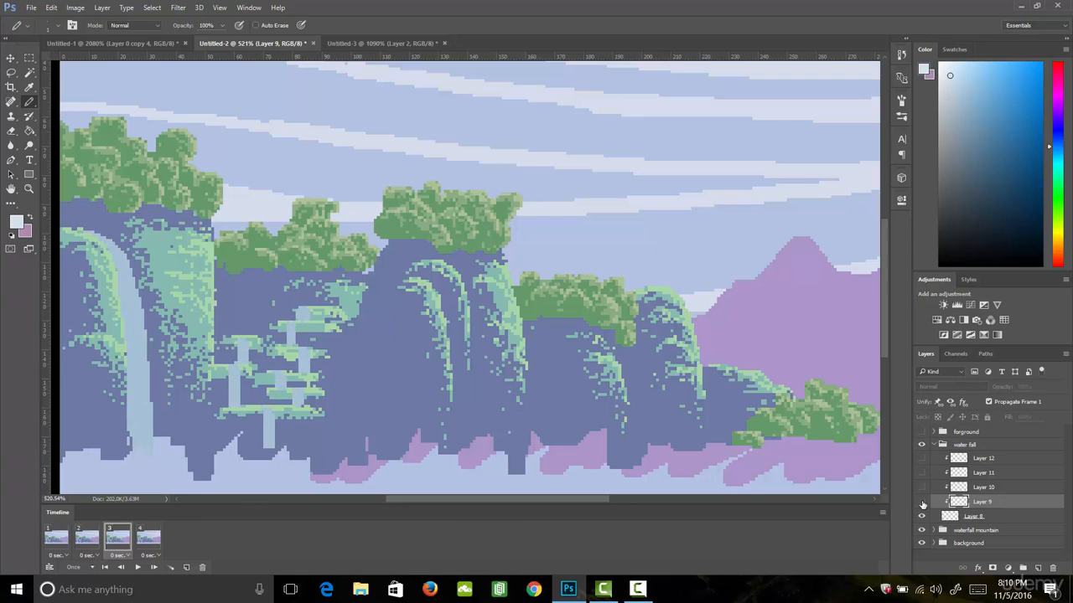
click(922, 473)
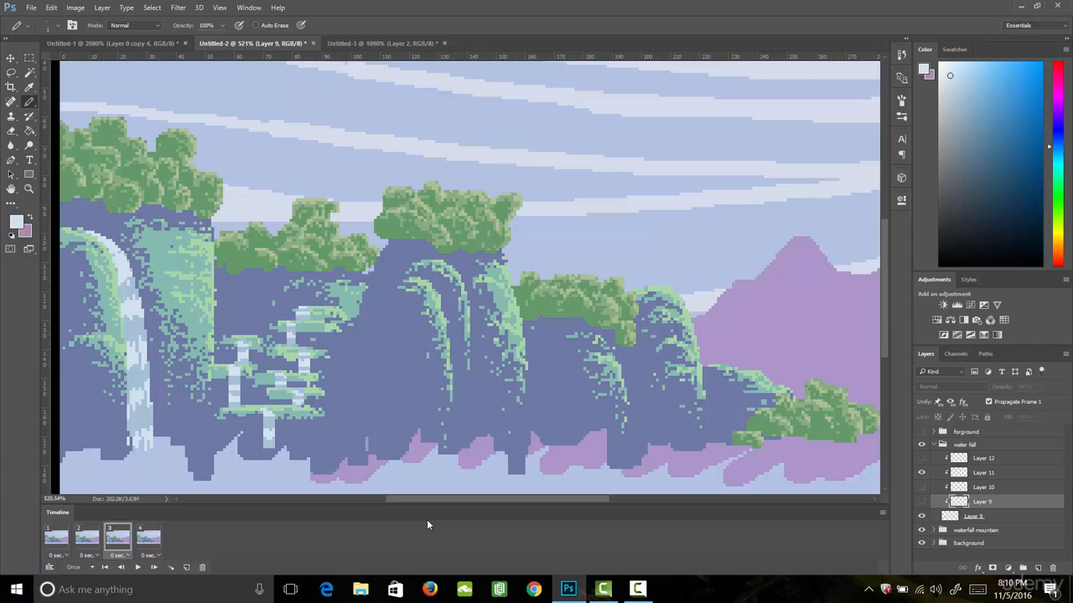
click(147, 538)
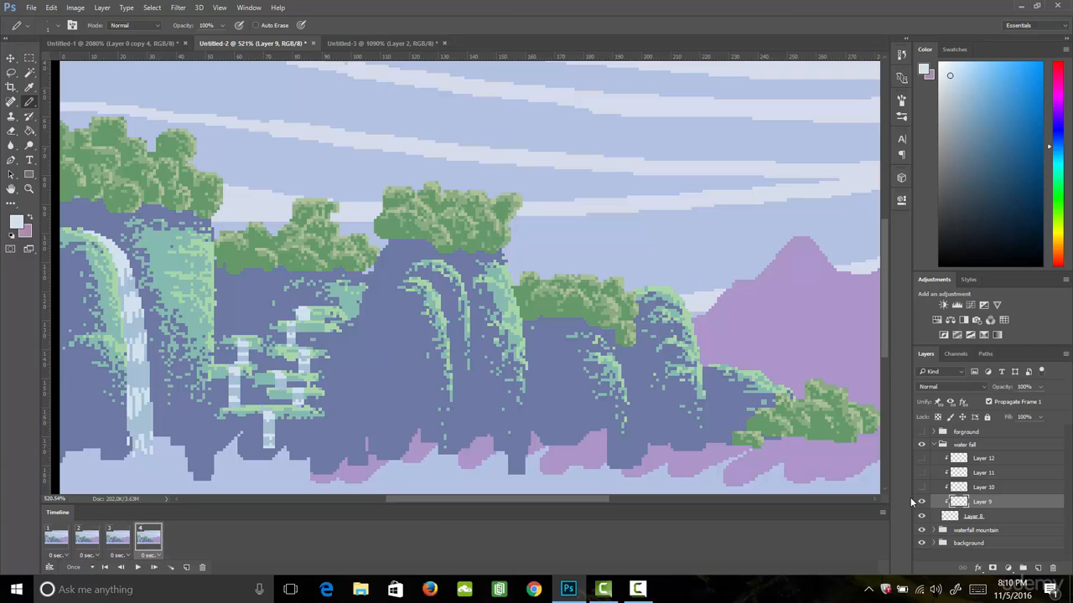
click(921, 502)
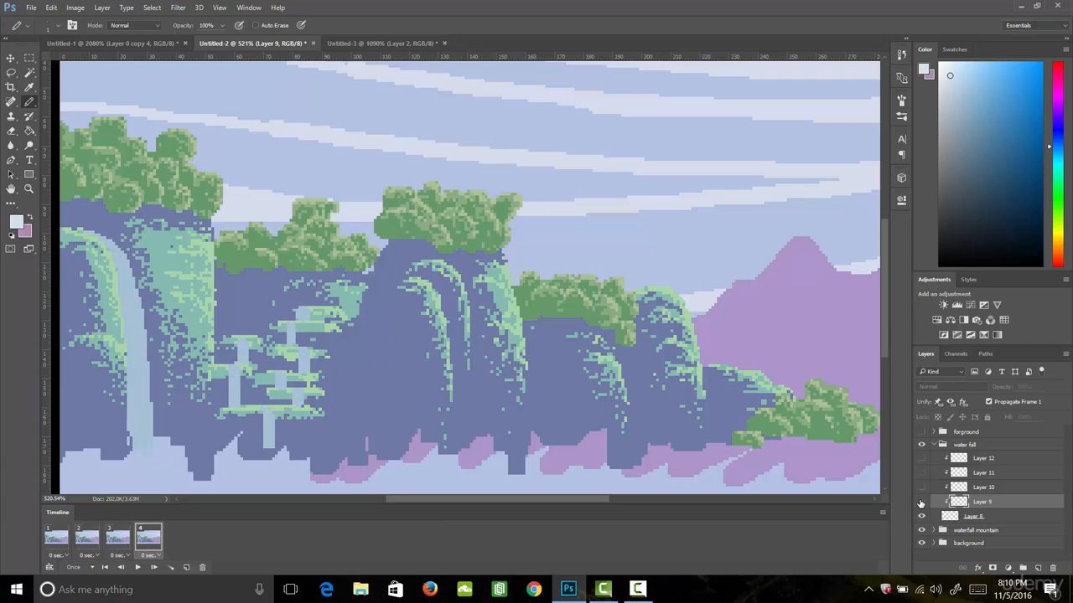
click(922, 458)
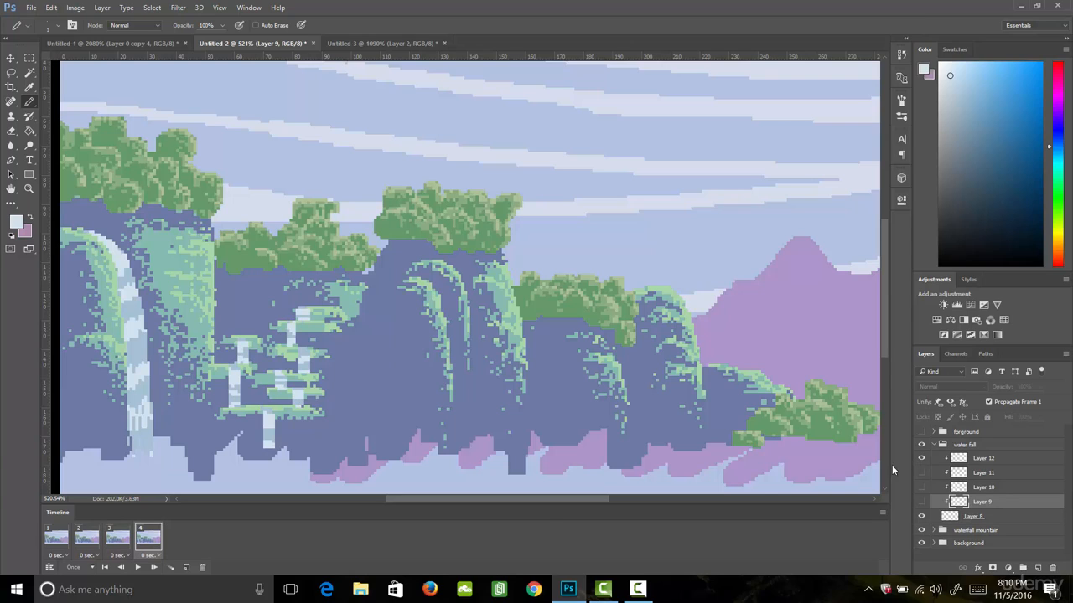
- Step through frames 1 to 4 twice to check the waterfall's movement
click(58, 539)
click(87, 542)
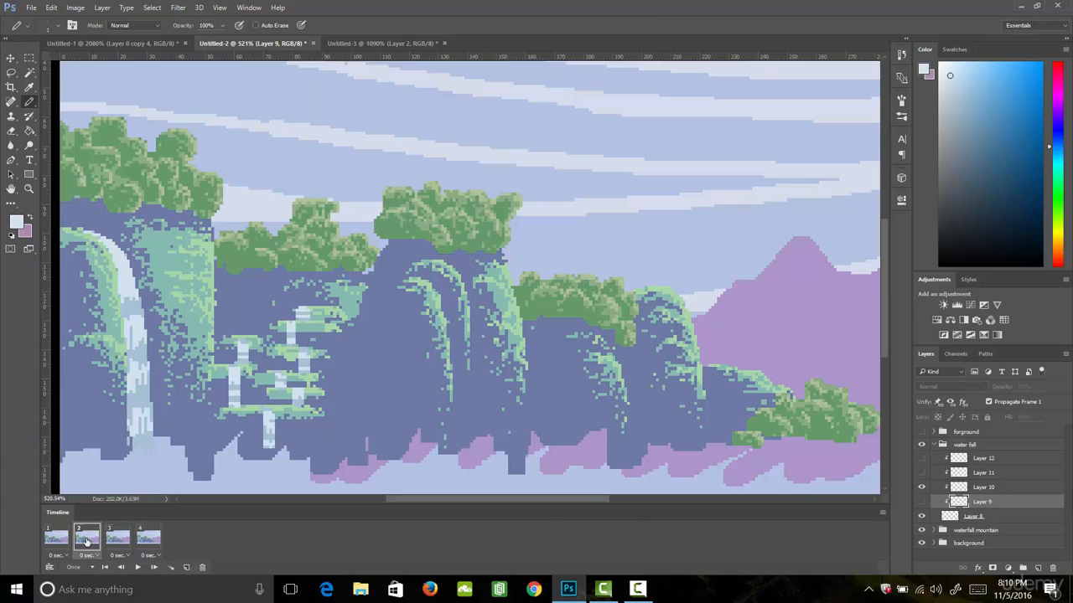
click(121, 539)
click(152, 541)
click(57, 541)
click(87, 541)
click(120, 540)
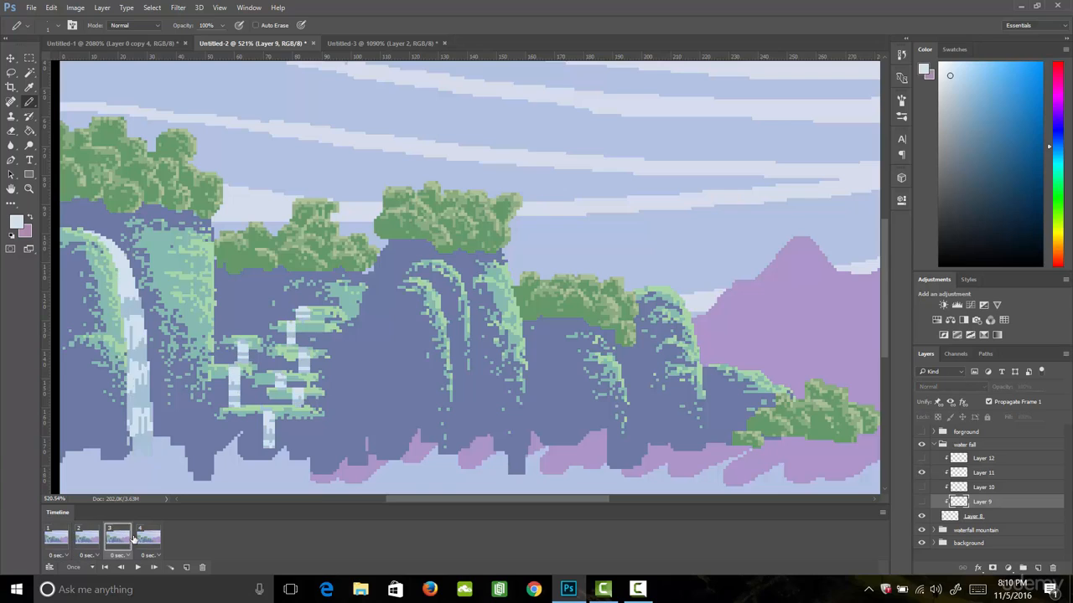
click(147, 541)
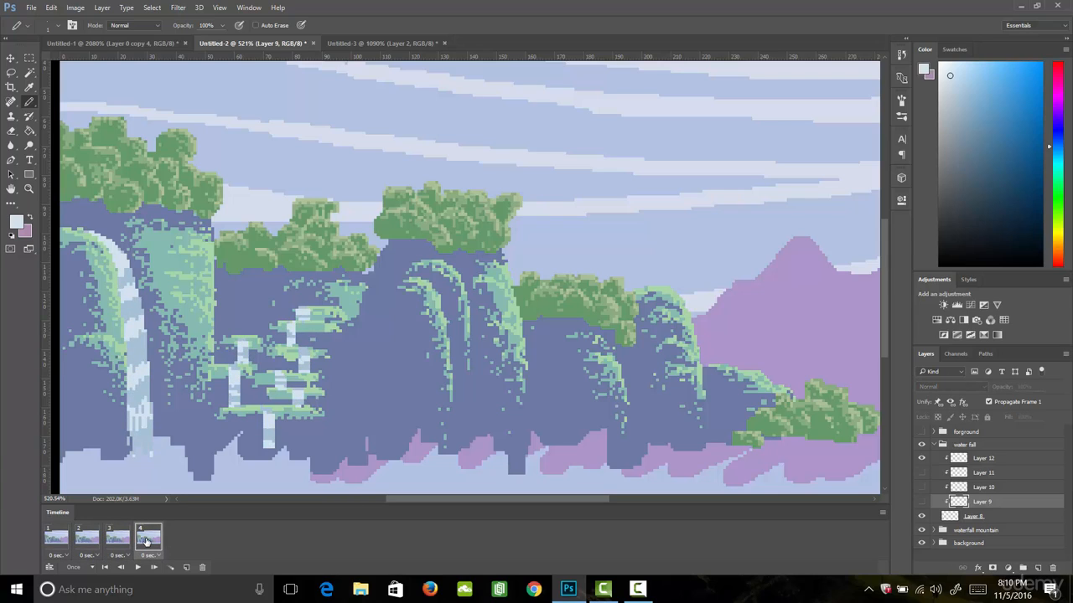
- Set the animation to loop forever and give all four frames a 0.1-second delay
click(88, 567)
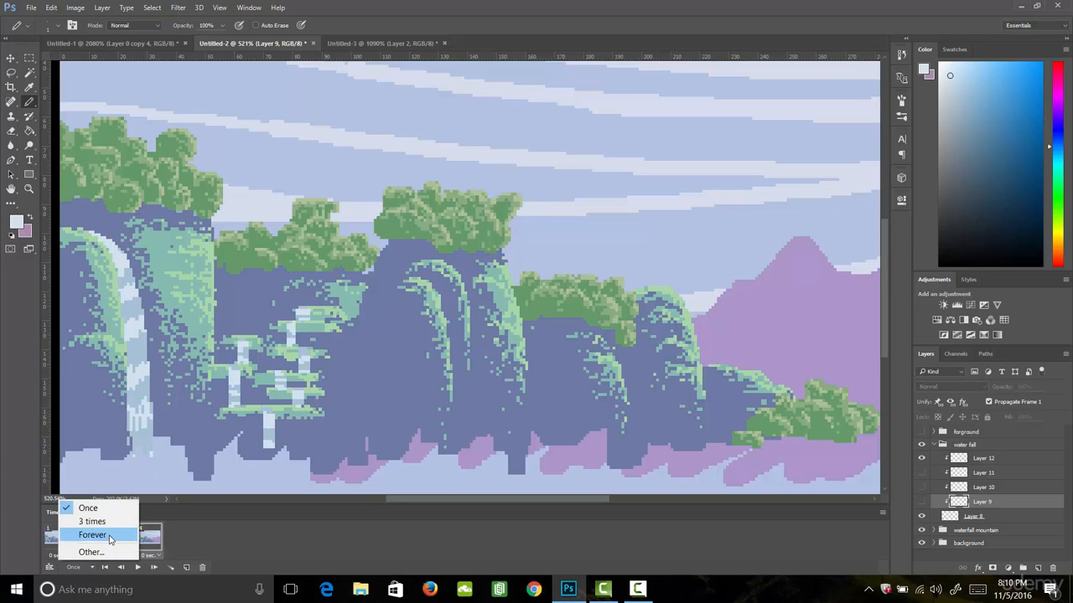
click(110, 537)
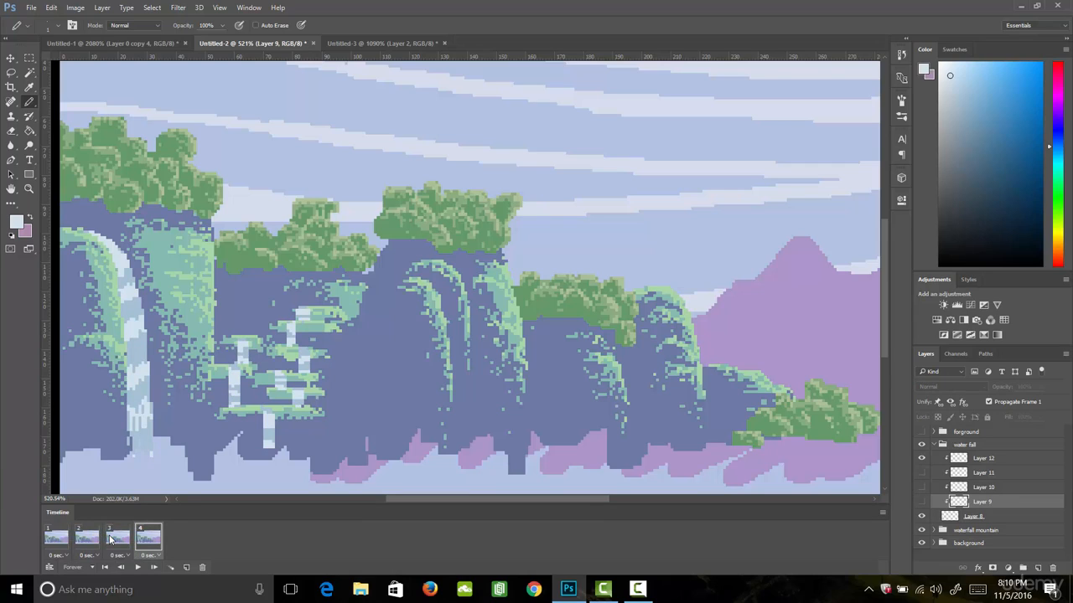
click(56, 541)
click(57, 555)
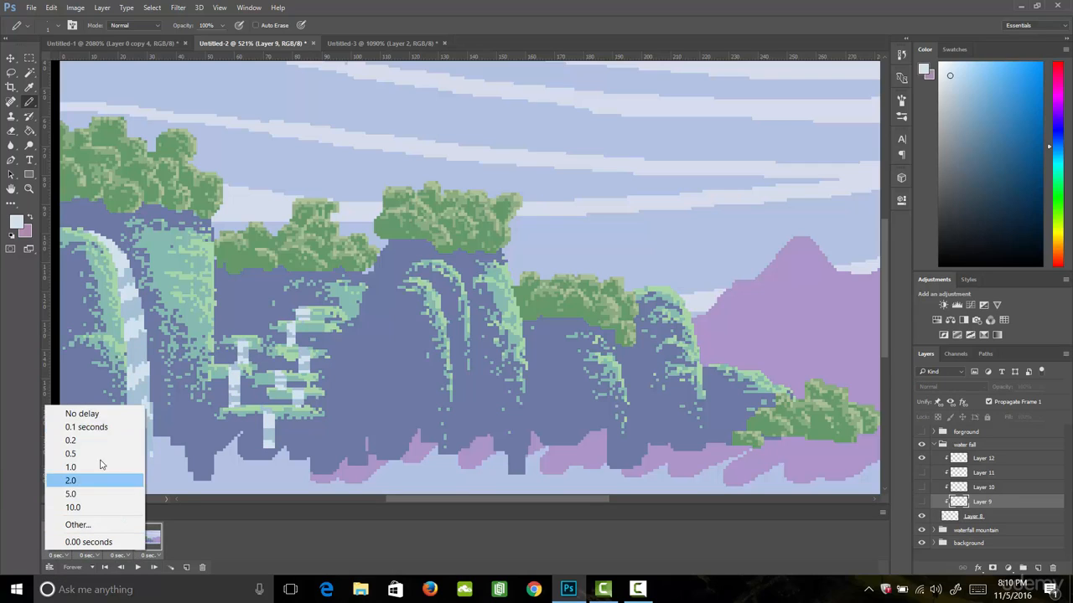
click(110, 428)
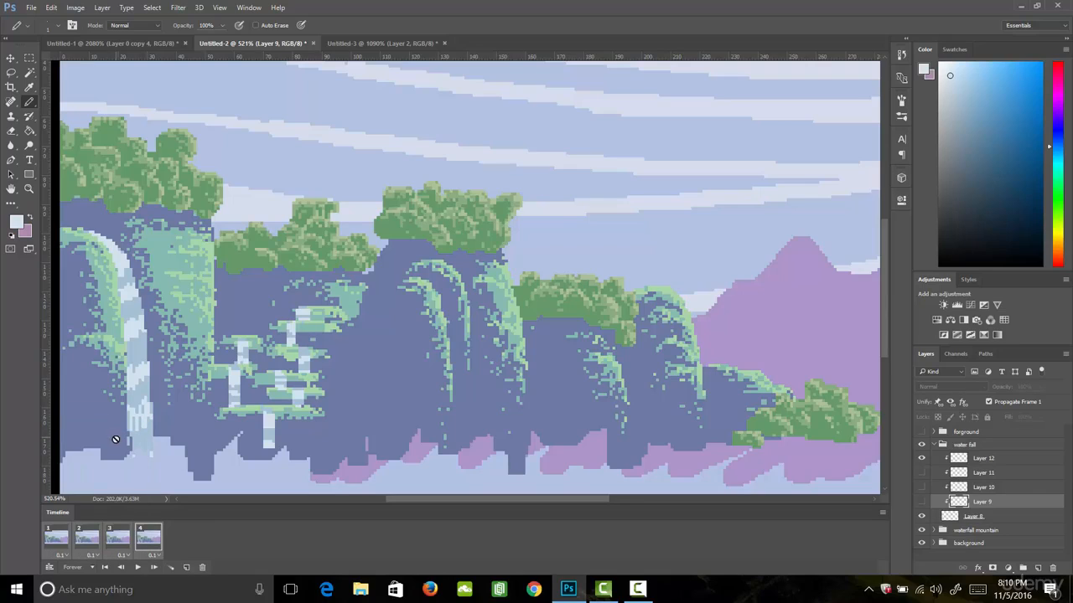
- Play the waterfall animation and check it with the whole landscape in view
click(138, 567)
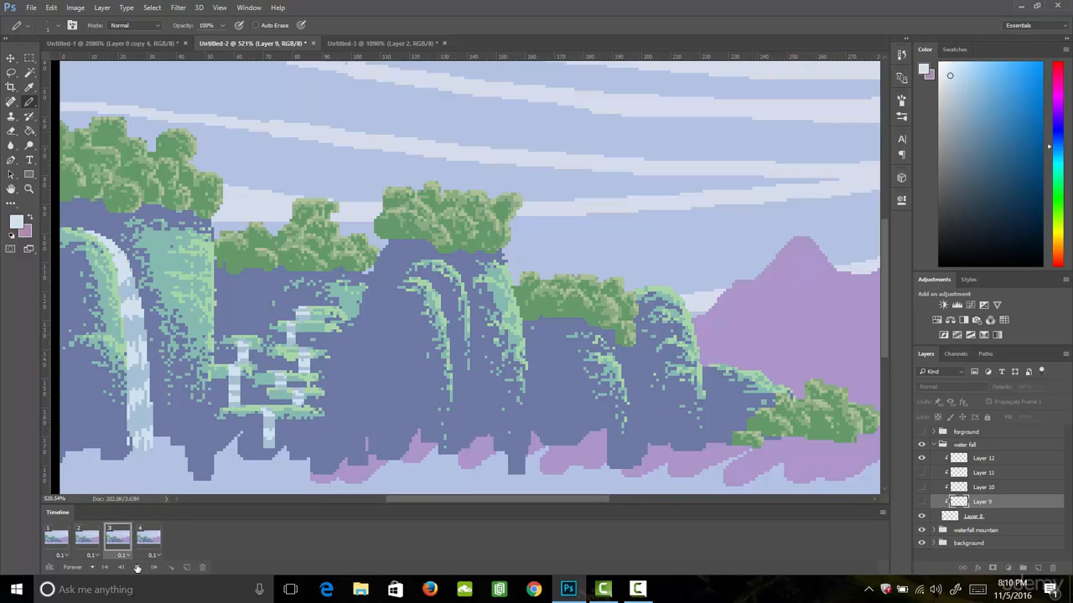
key(z)
drag(596, 317, 564, 322)
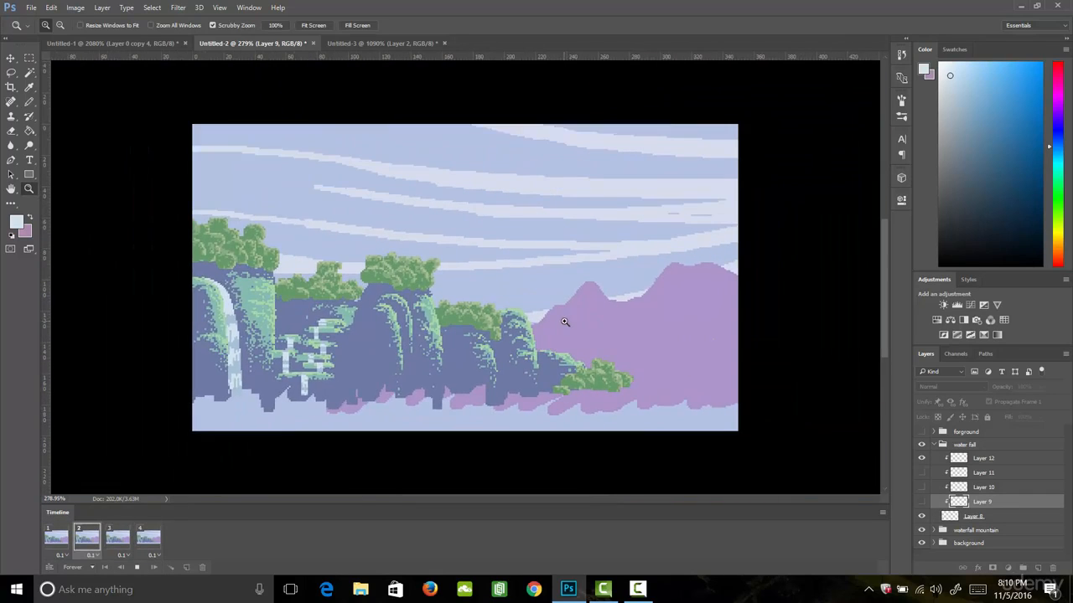
click(562, 321)
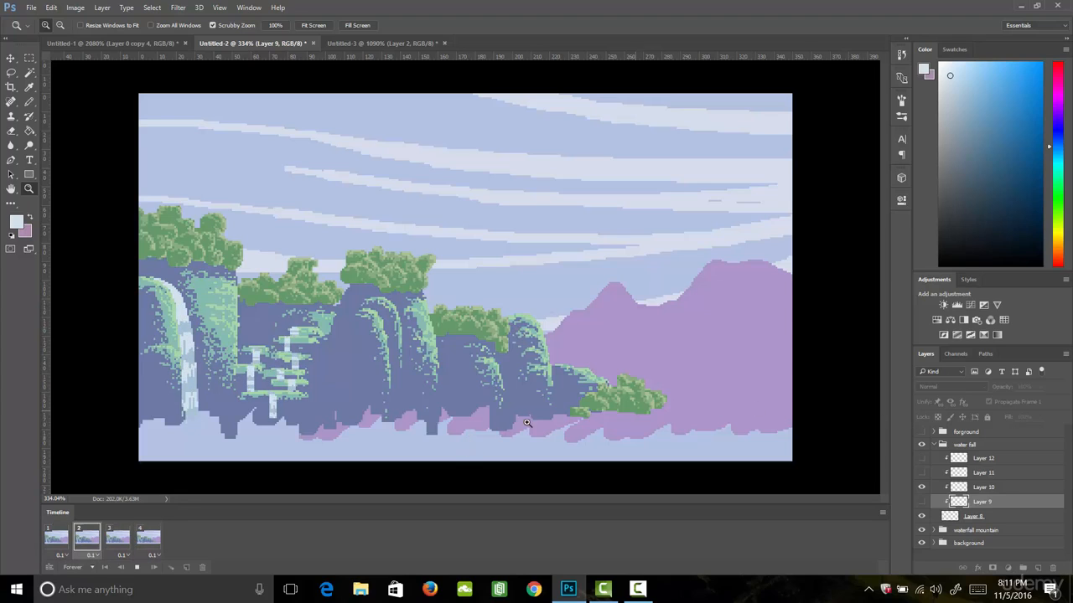
- Show the forground group's platforms from frame 1 onward and play the animation with them
click(59, 537)
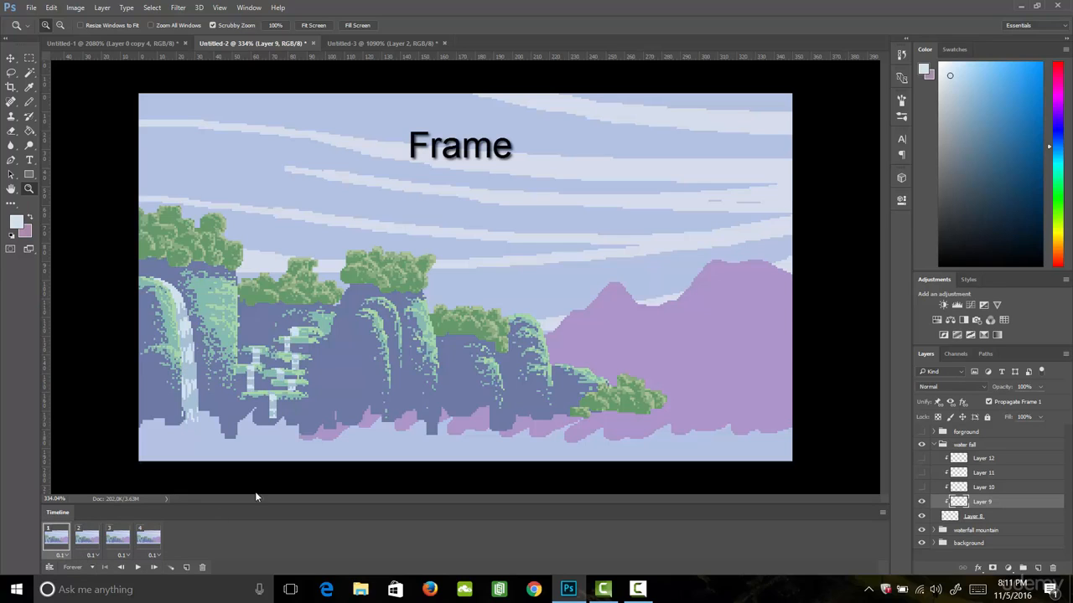
click(922, 432)
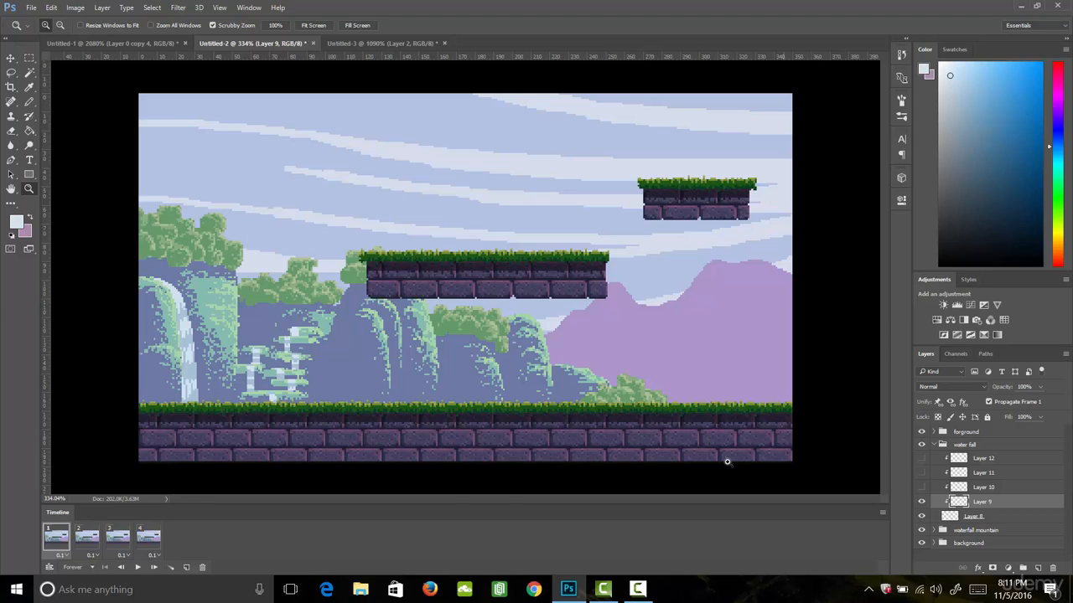
click(137, 567)
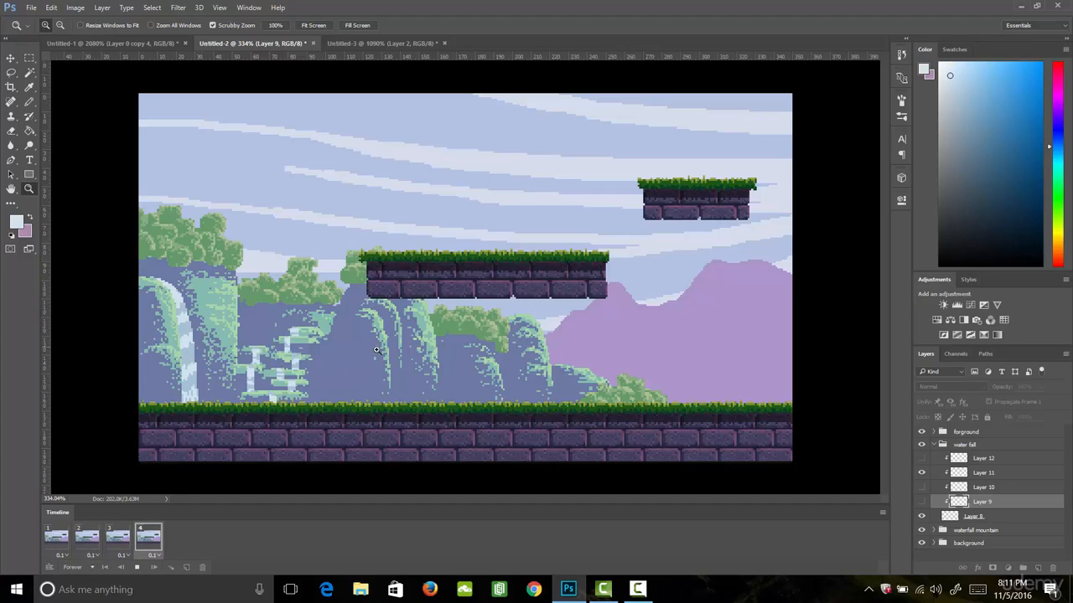
- Open character.psd and copy its layers f1 to f4 into the waterfall landscape document
click(31, 7)
click(46, 34)
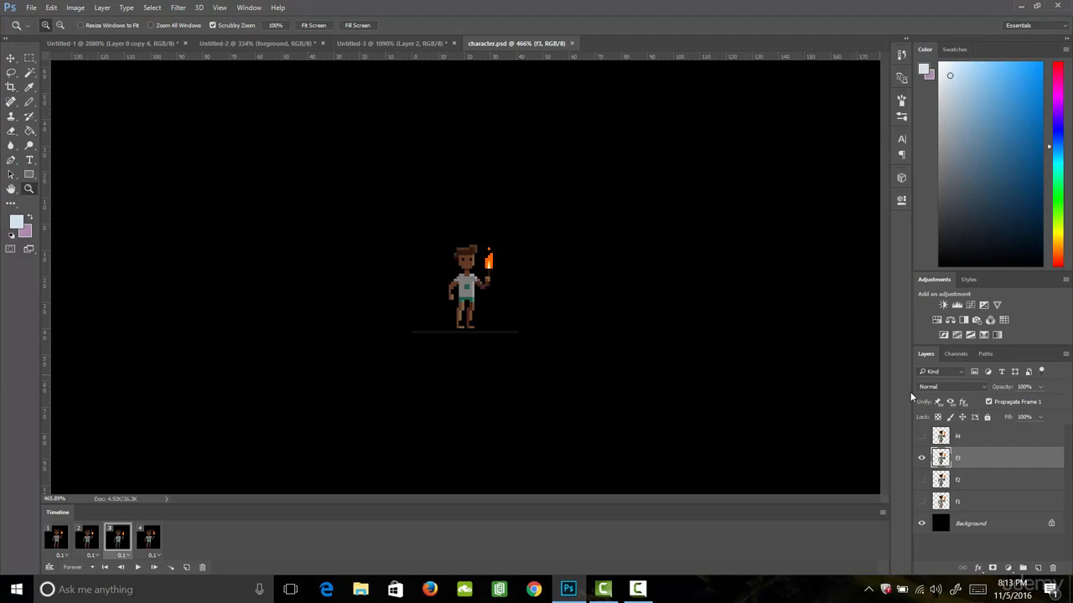
click(964, 501)
shift+click(973, 442)
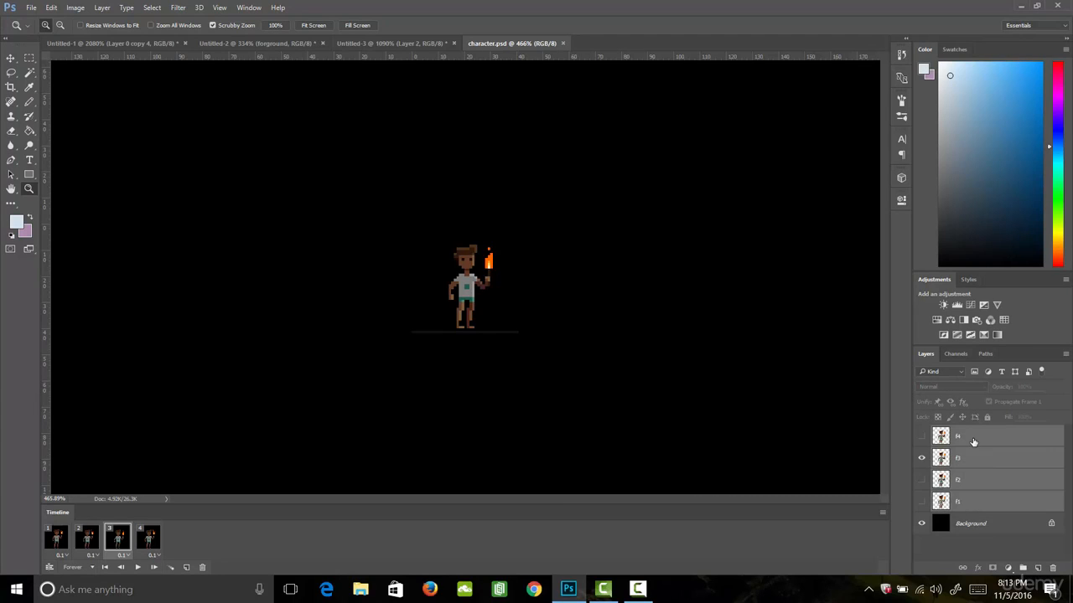
drag(973, 441, 526, 146)
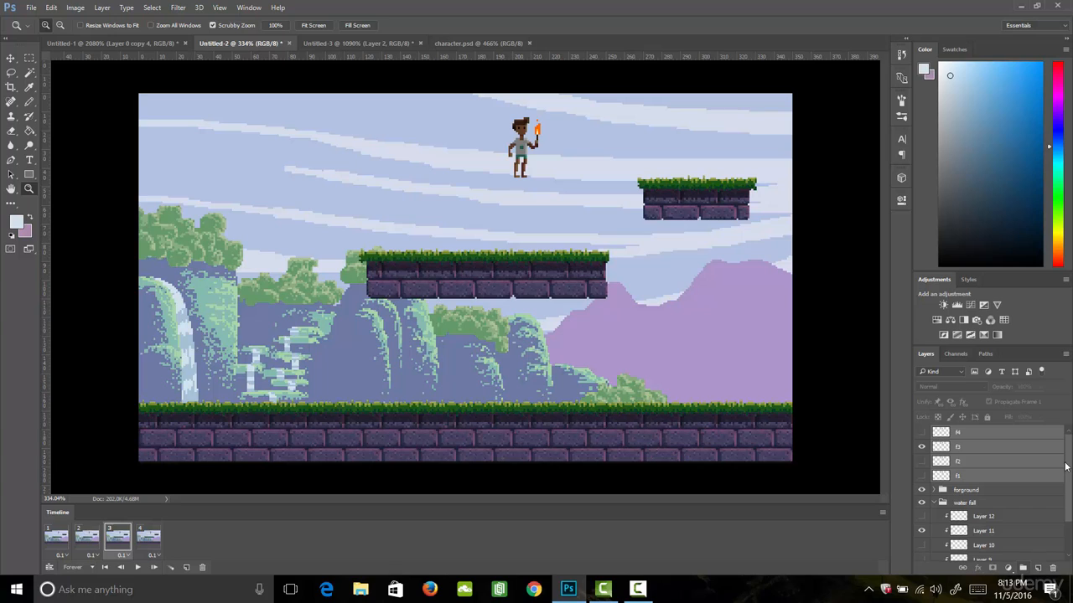
- Group the four copied character layers and name the group "character"
click(1023, 569)
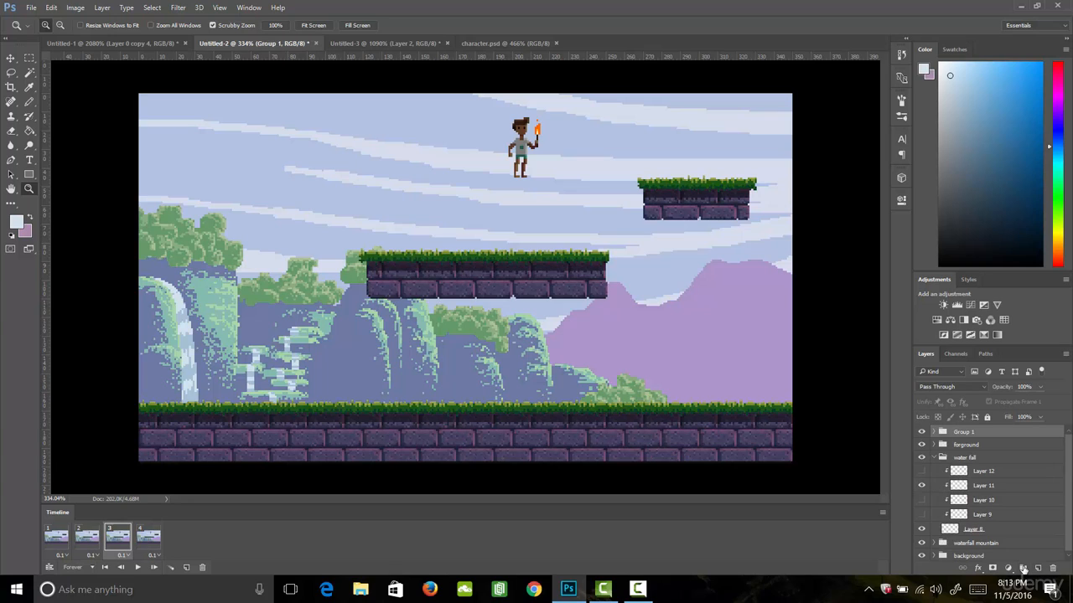
double_click(966, 432)
text(character)
- In frame 1, move the character group down so the figure stands on the grass of the middle floating platform
click(57, 538)
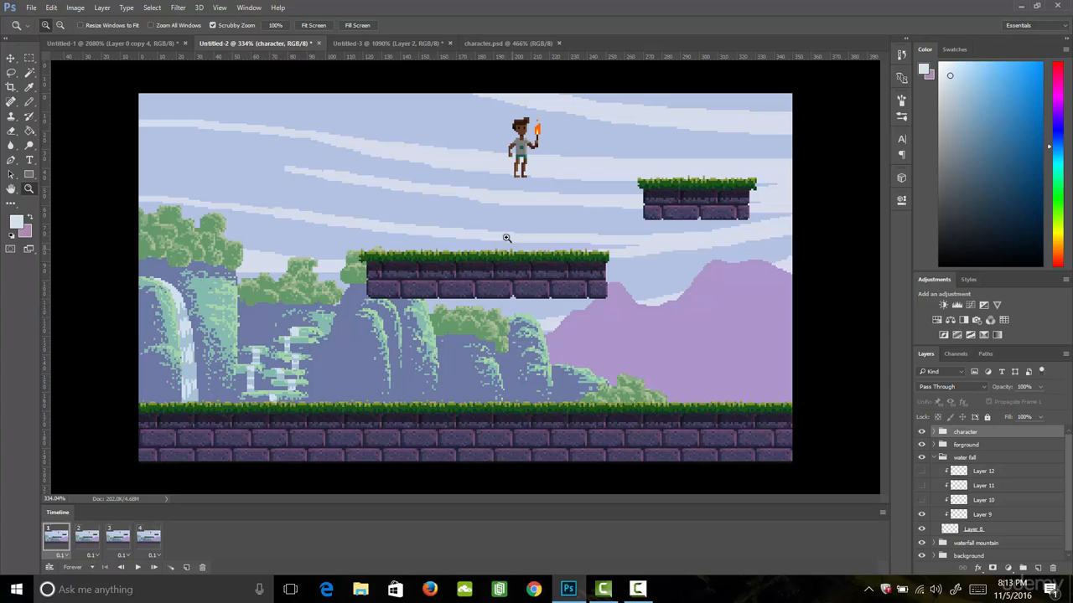
key(v)
drag(530, 155, 489, 215)
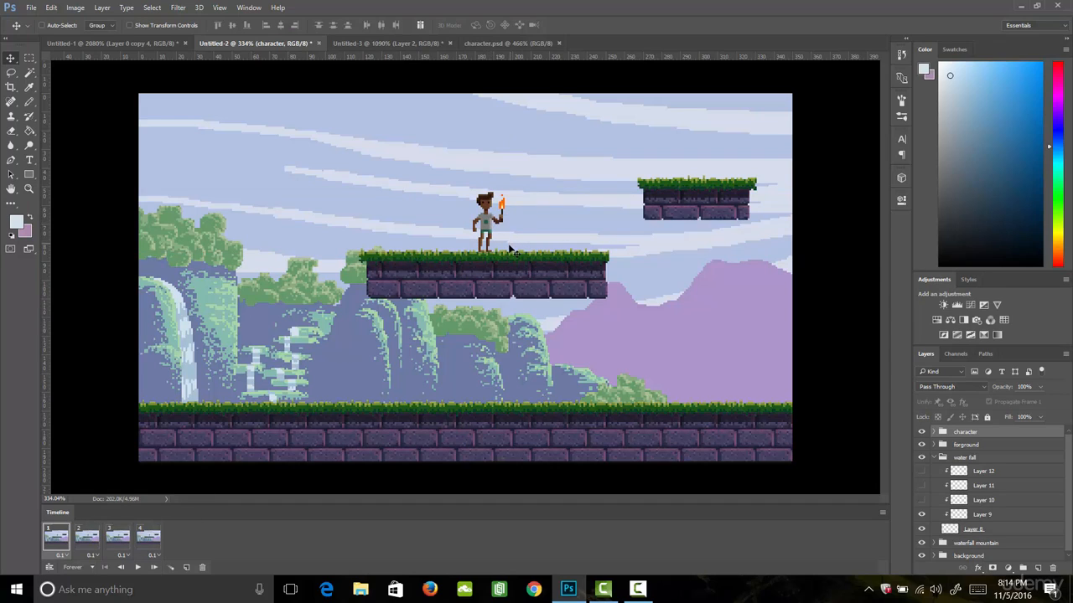
key(Down)
- Within the character group, show only f1 in frame 1 and only f2 in frame 2
click(933, 431)
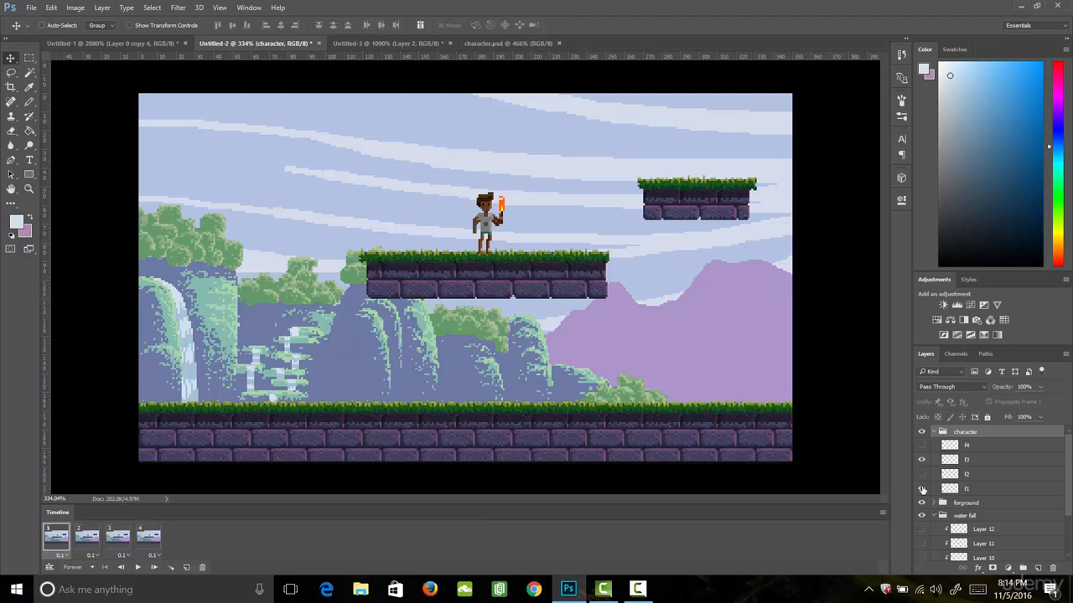
click(922, 488)
click(922, 459)
click(87, 543)
click(922, 474)
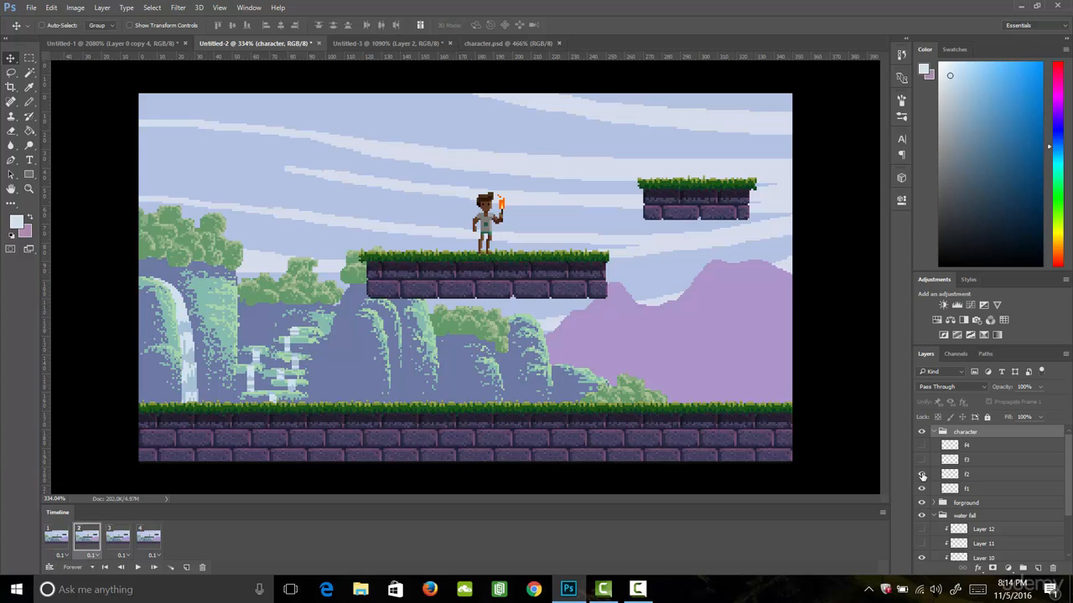
click(922, 488)
- Within the character group, show only f3 in frame 3 and only f4 in frame 4
click(118, 537)
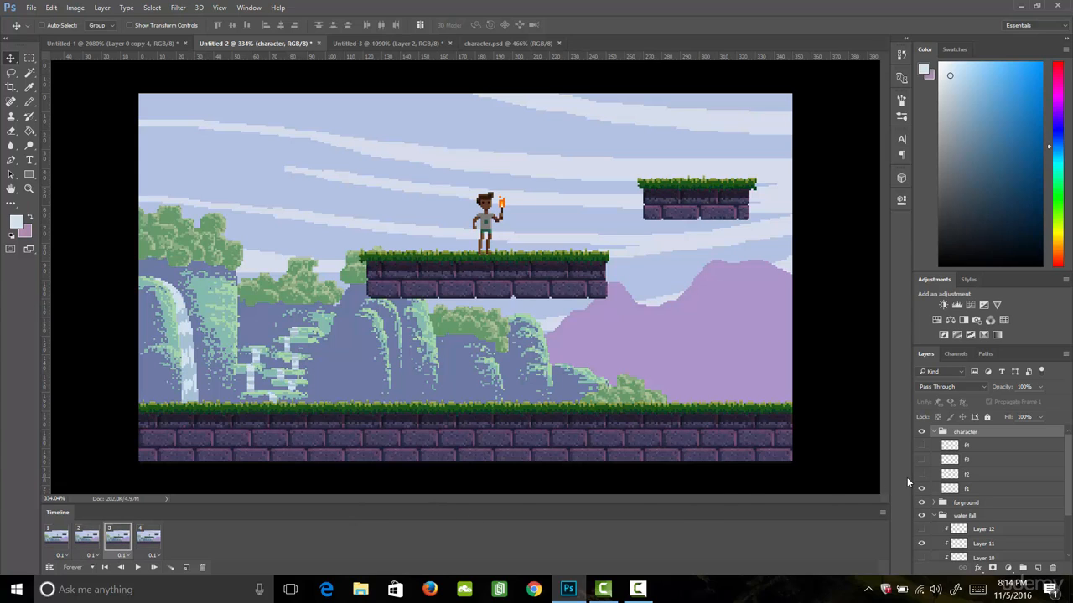
click(922, 488)
click(922, 459)
click(148, 537)
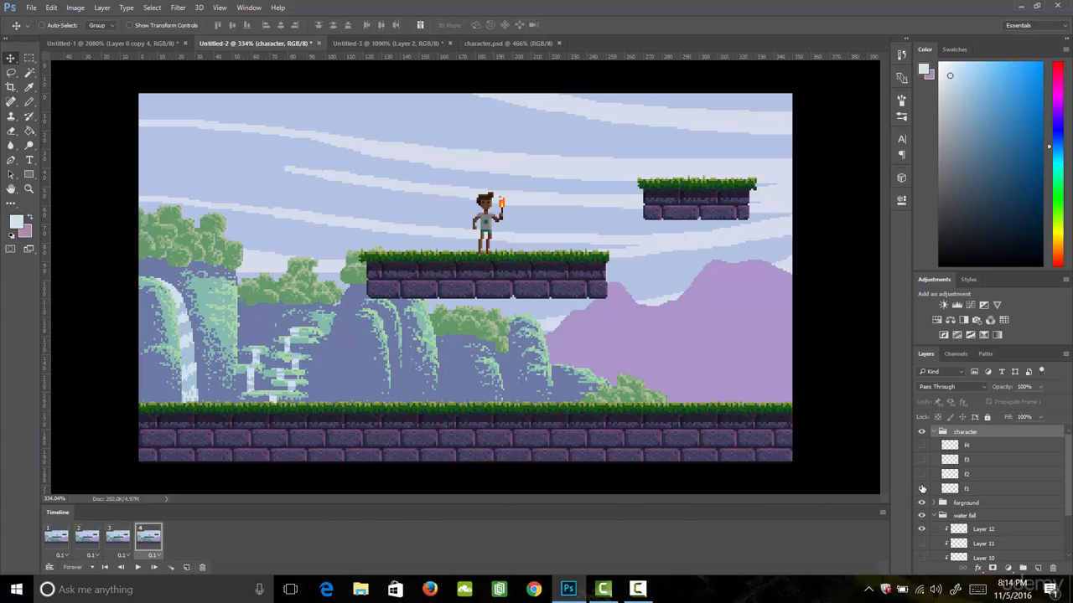
click(921, 489)
click(921, 445)
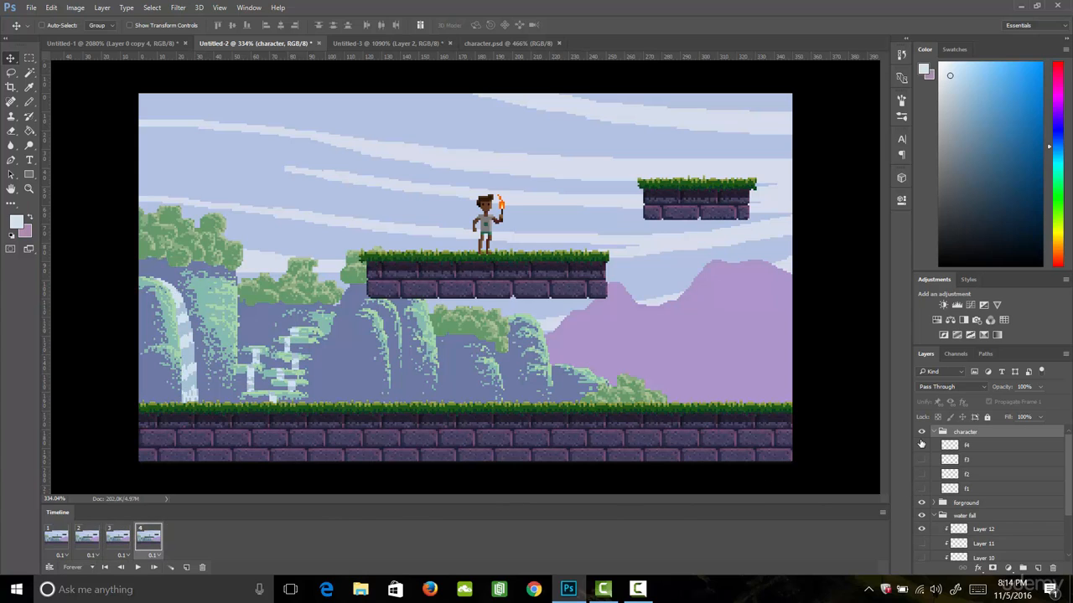
- Play the animation from frame 1 to check the character and waterfall moving together
click(55, 538)
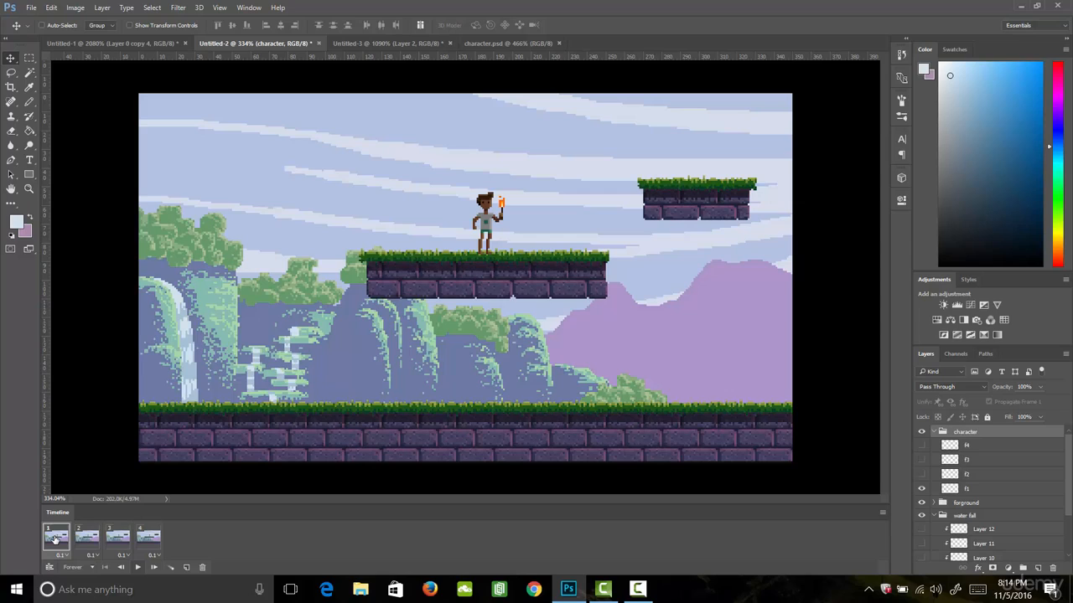
click(137, 567)
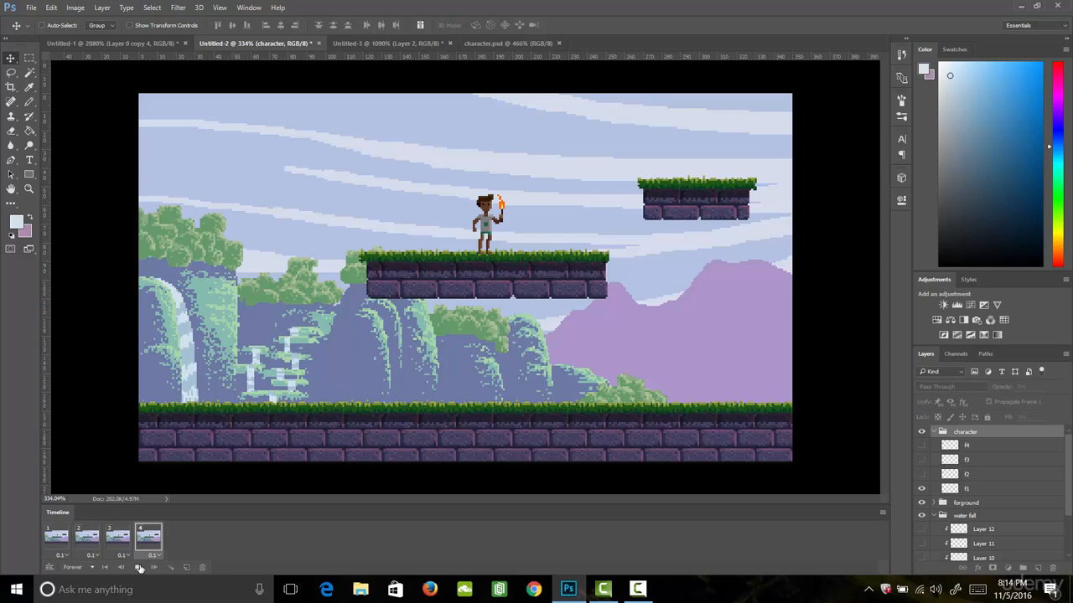